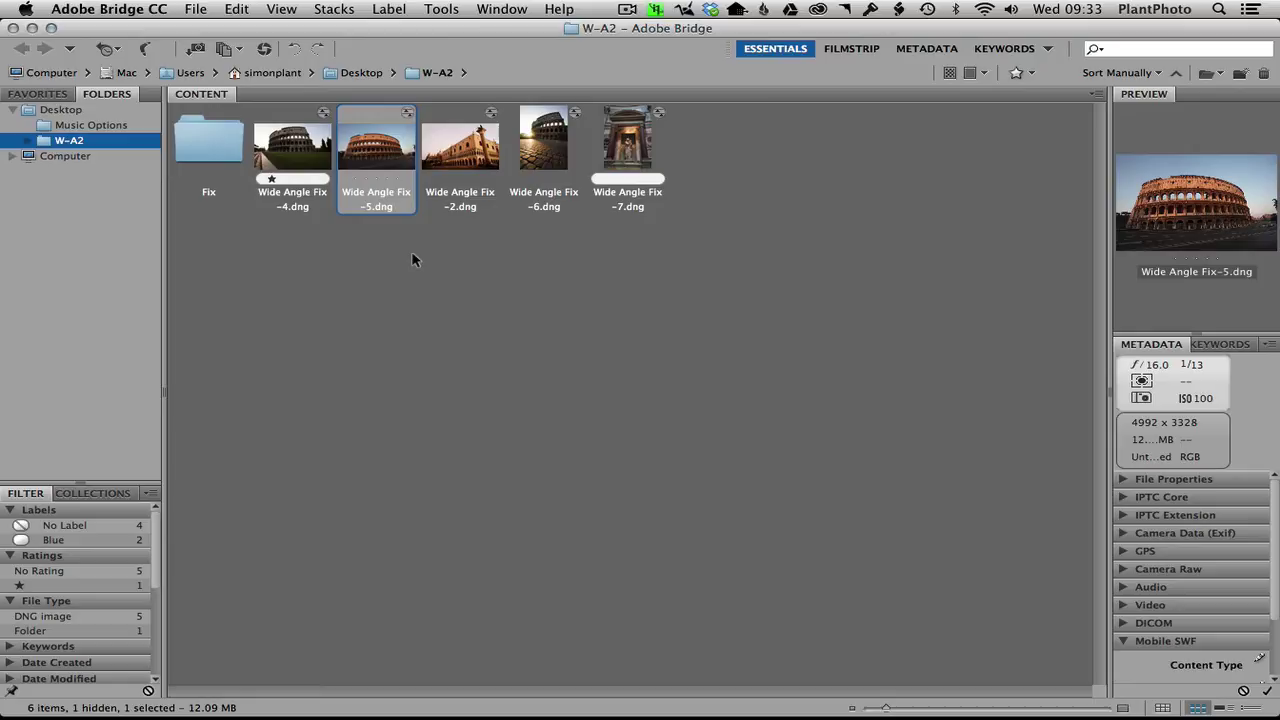
- Open Wide Angle Fix-5.dng in Camera Raw, confirm Lens Corrections are off, and return to Basic
double_click(366, 158)
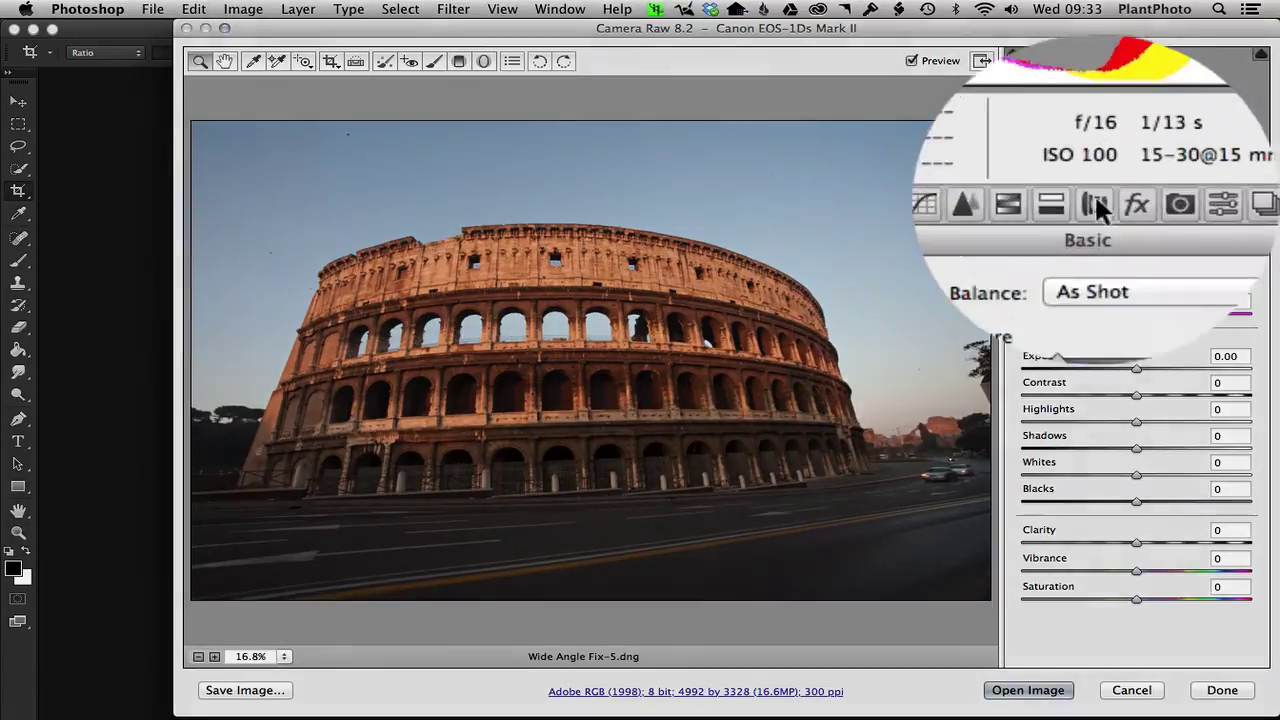
click(1131, 202)
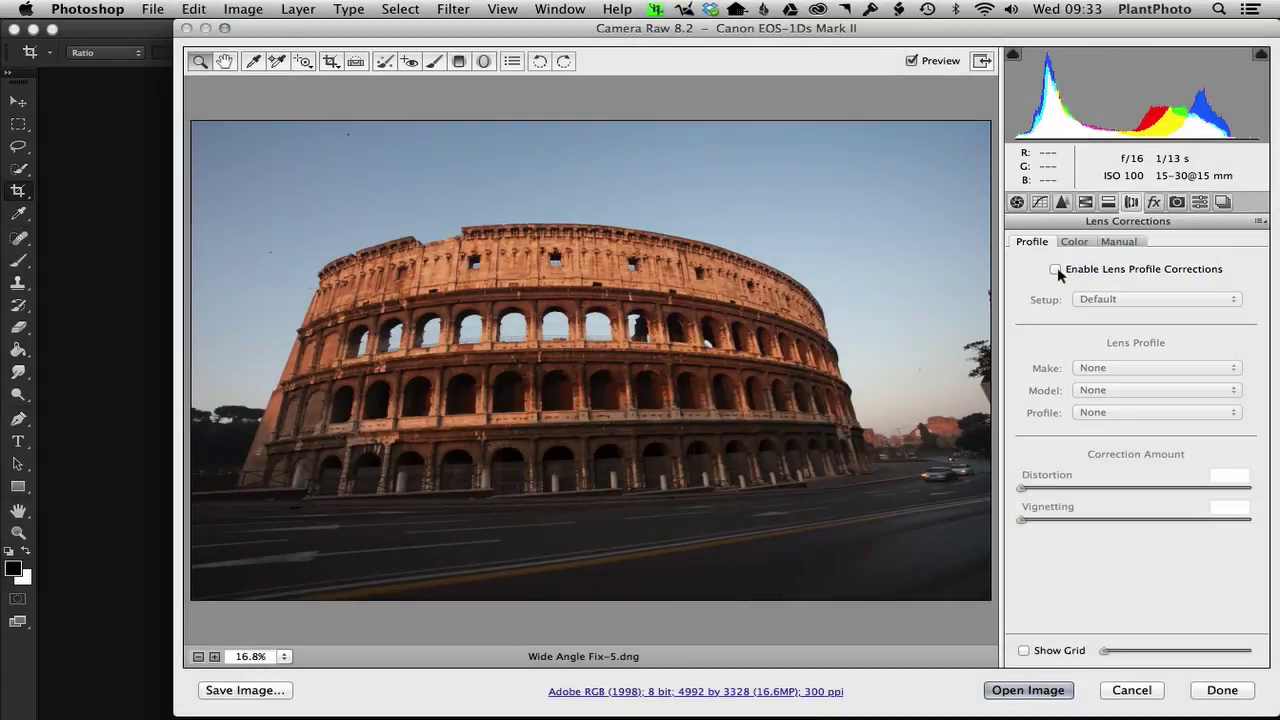
click(1017, 203)
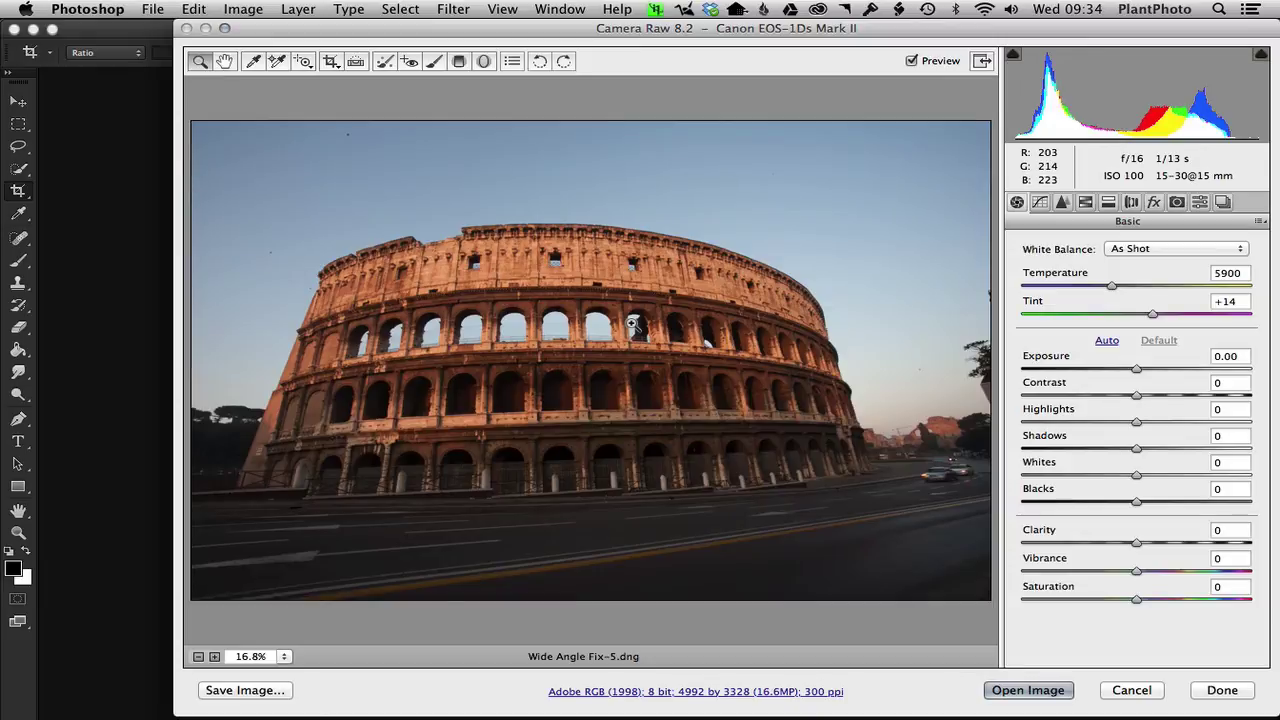
- Open the Colosseum photo as a smart object layer and bring up the Filter menu
key(shift)
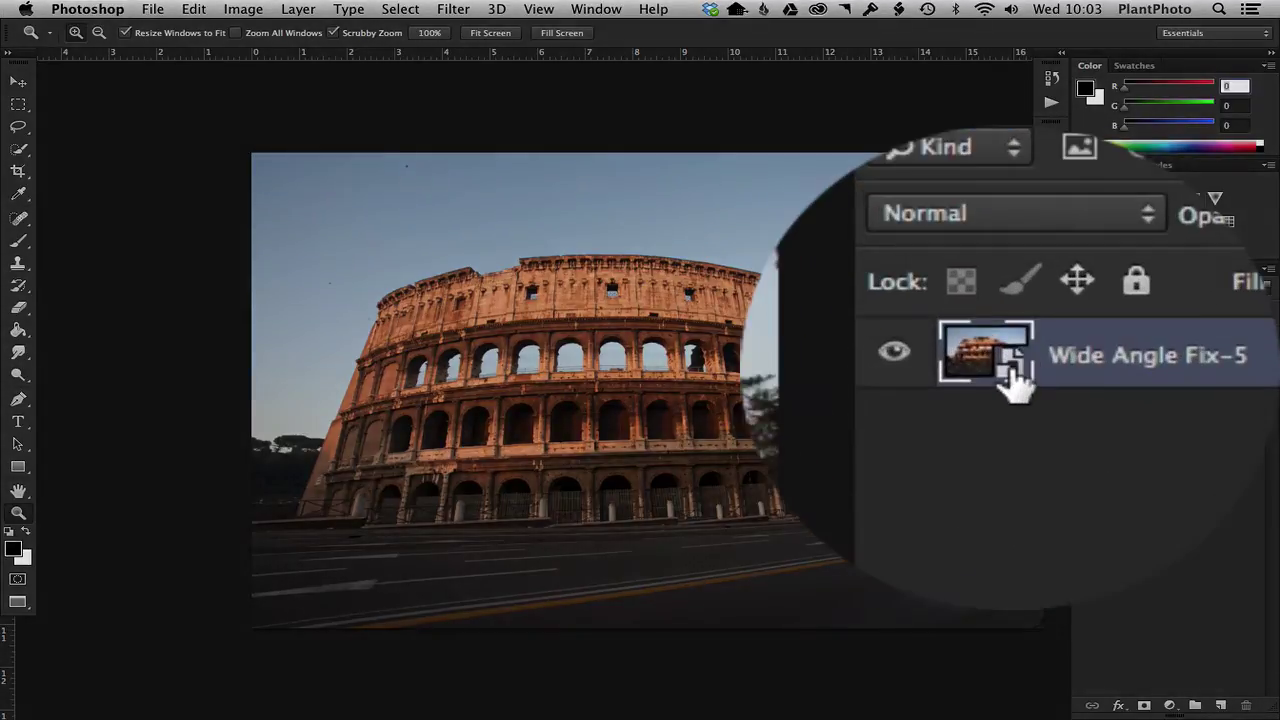
click(445, 32)
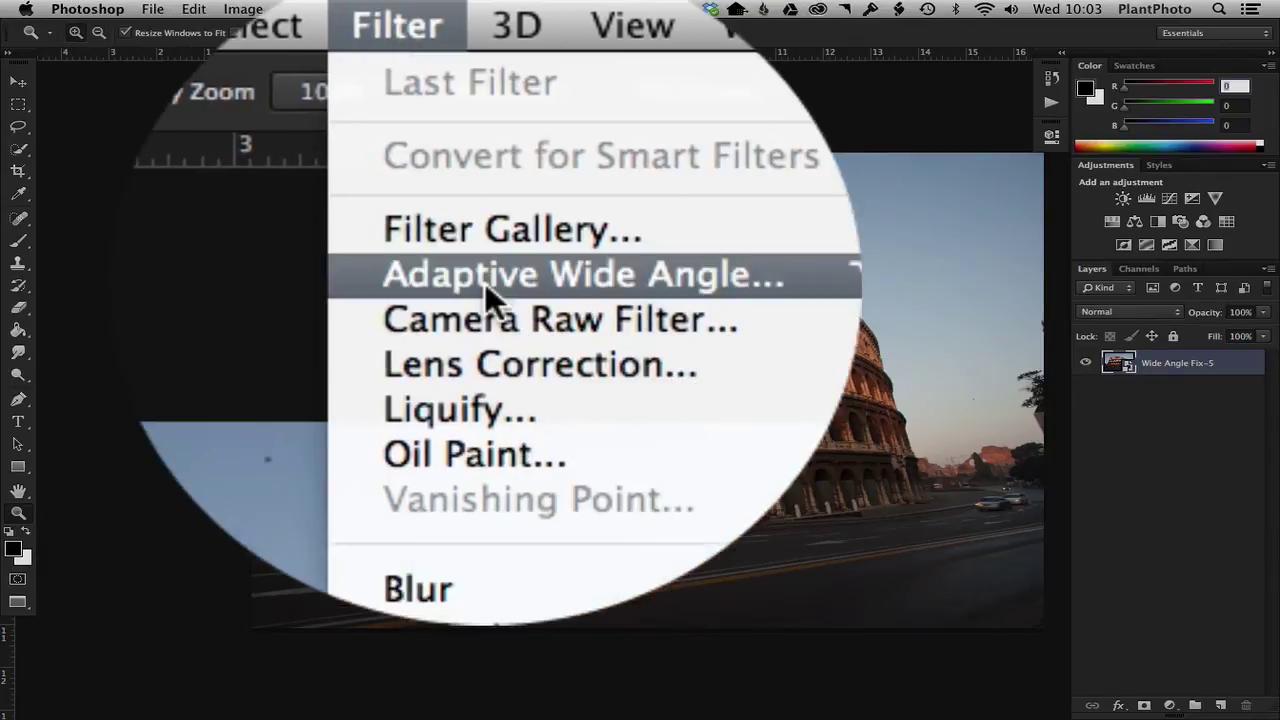
- Start Adaptive Wide Angle, try Auto correction, and accept the no-lens-profile alert, leaving Fisheye
click(484, 276)
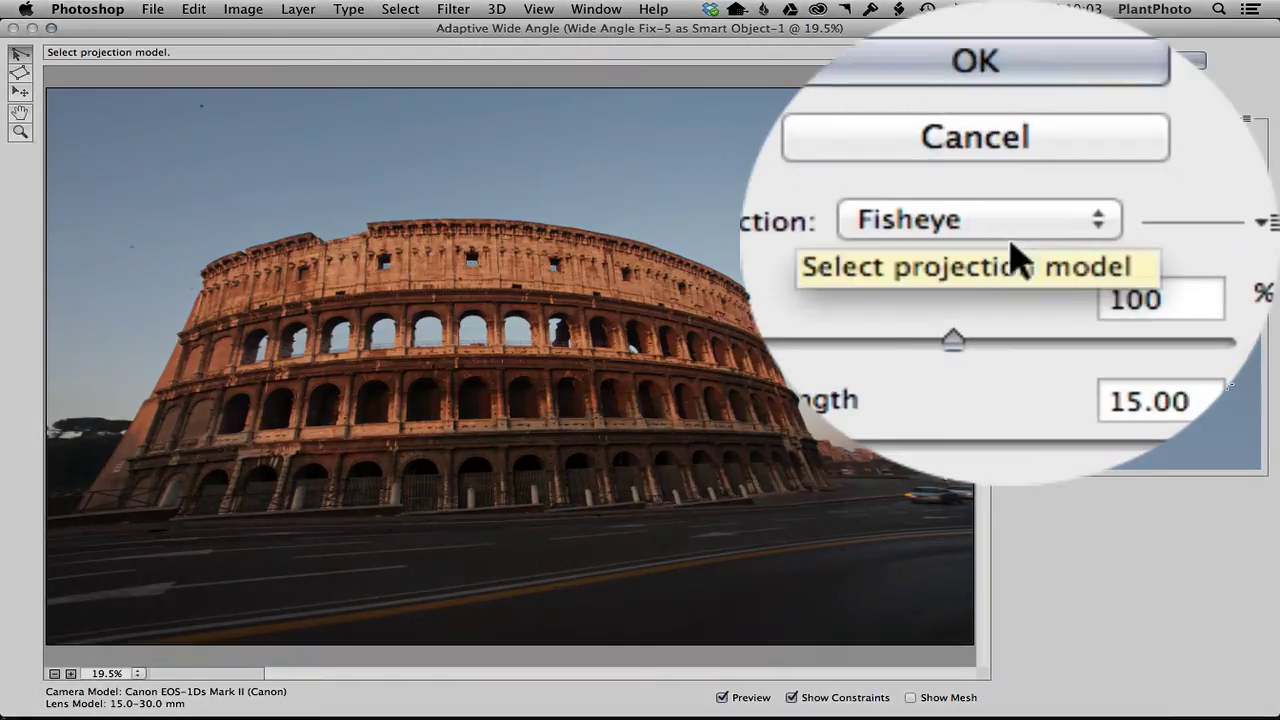
click(1012, 228)
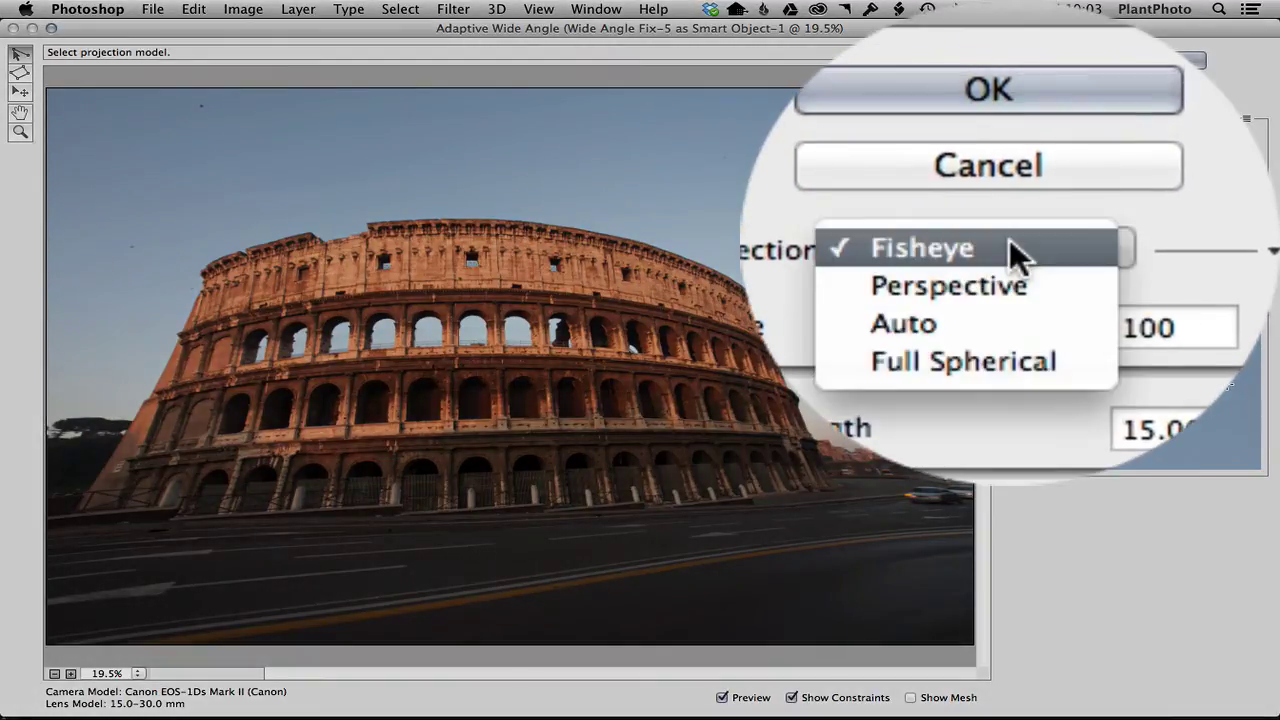
click(1010, 323)
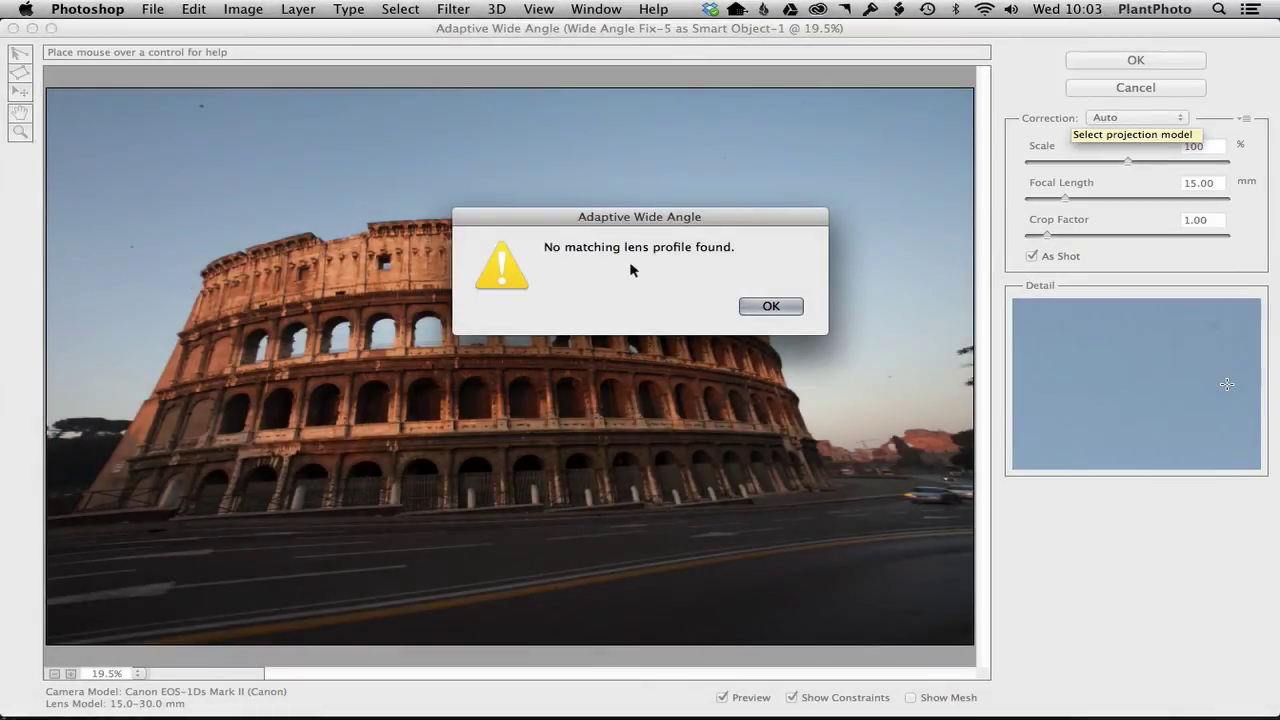
click(785, 308)
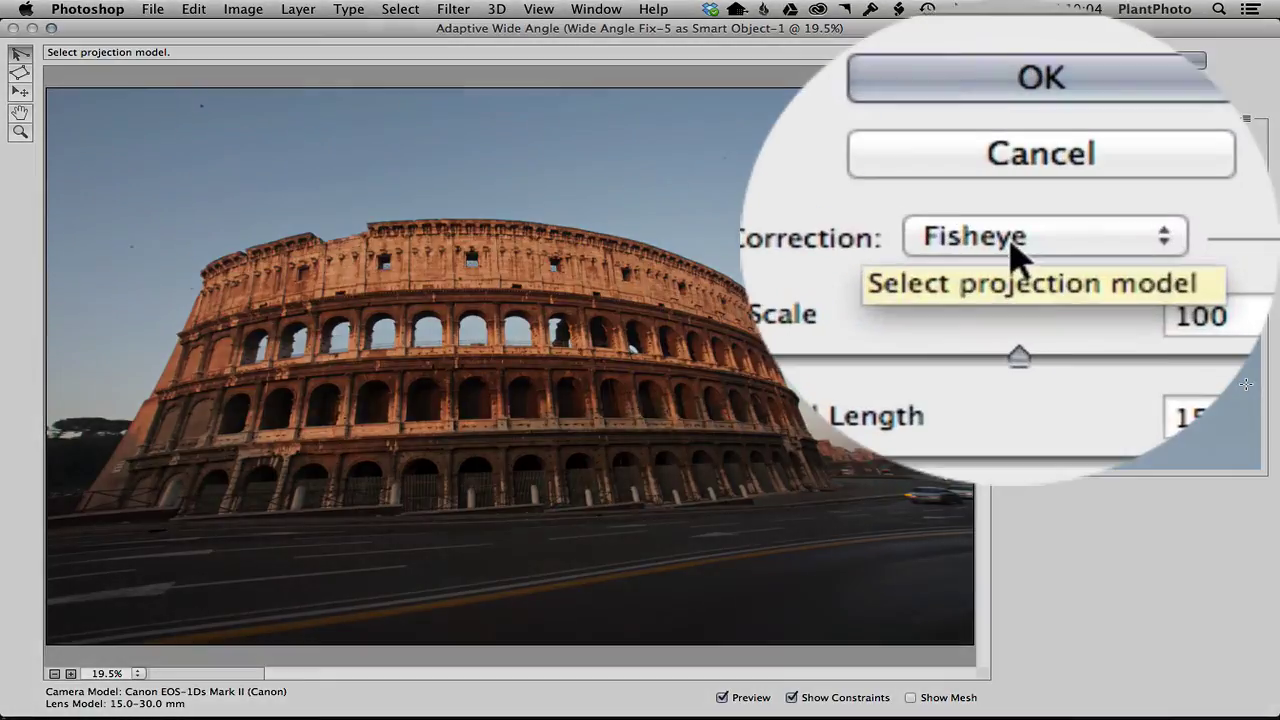
- Switch the correction to Perspective, then try Full Spherical, triggering the 1:2 aspect-ratio warning
click(1011, 245)
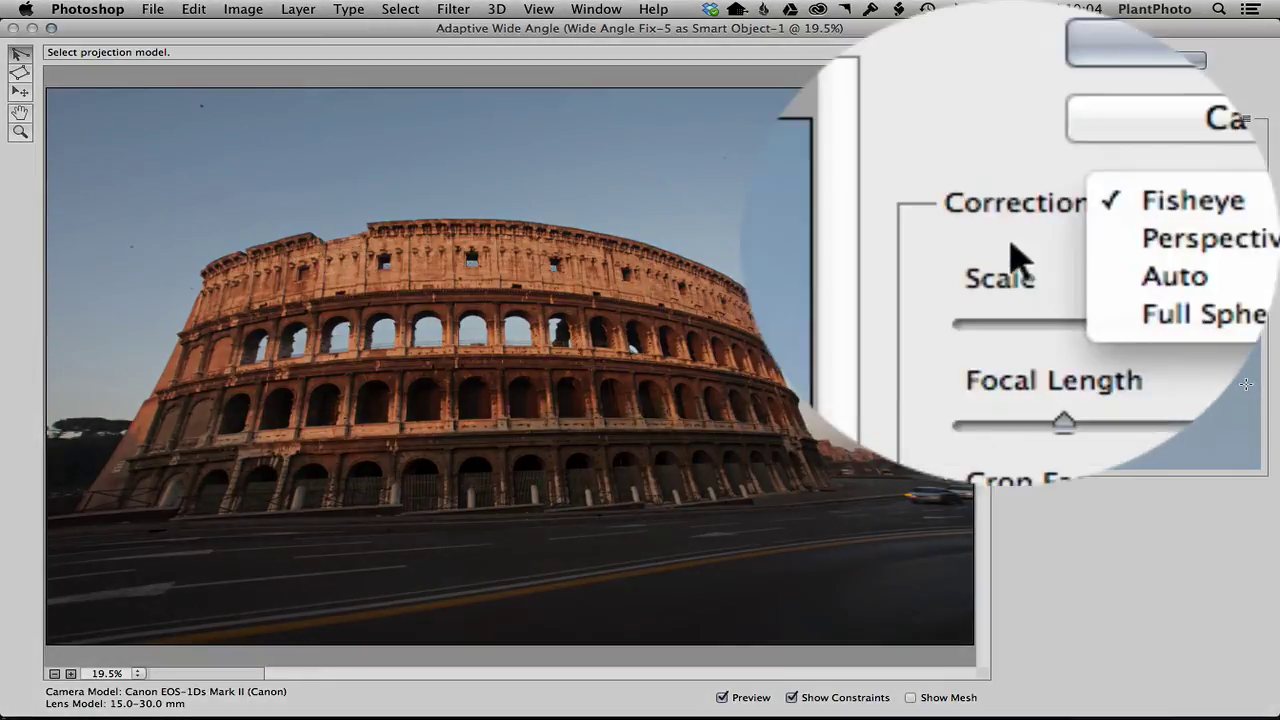
click(1010, 245)
click(1010, 245)
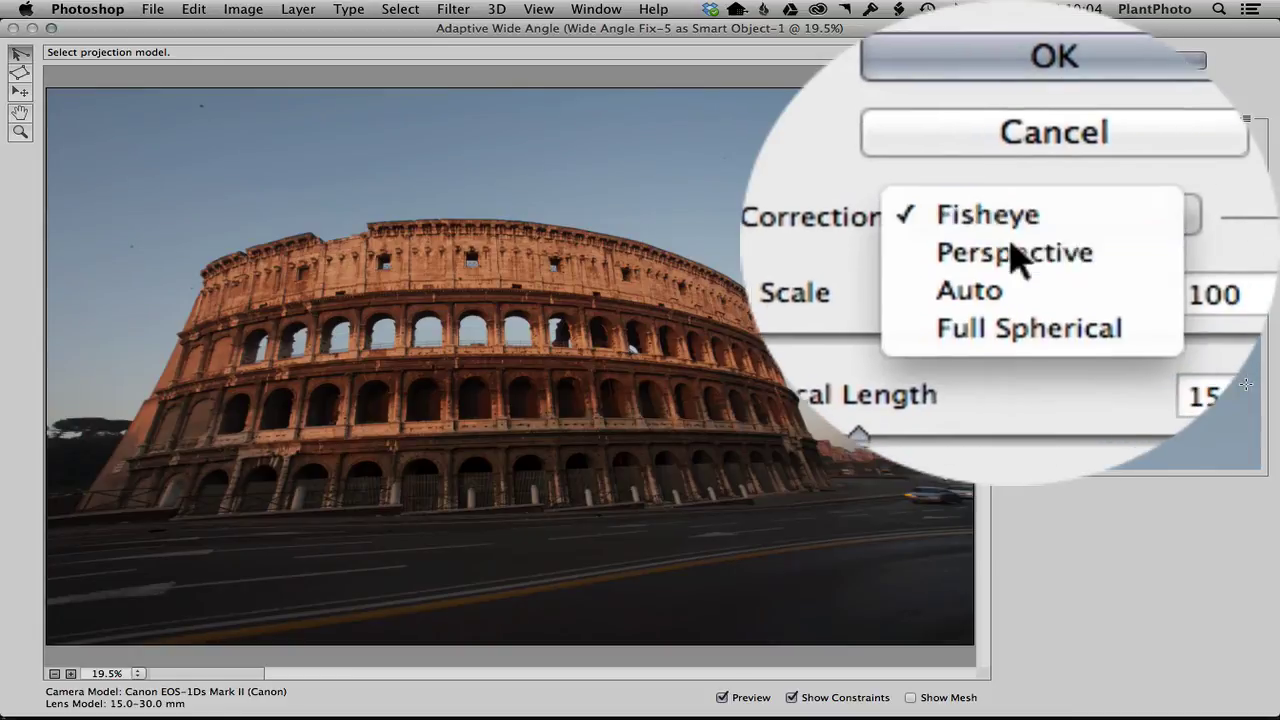
click(1010, 272)
click(1012, 250)
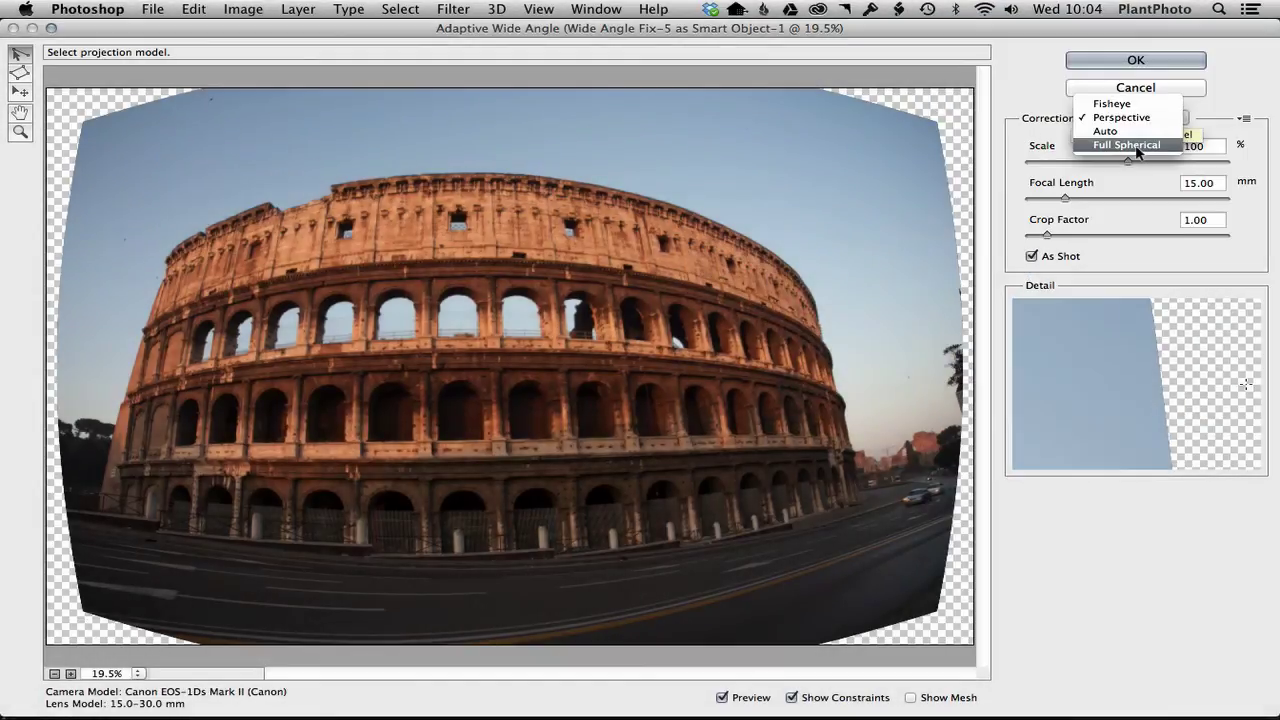
click(1136, 147)
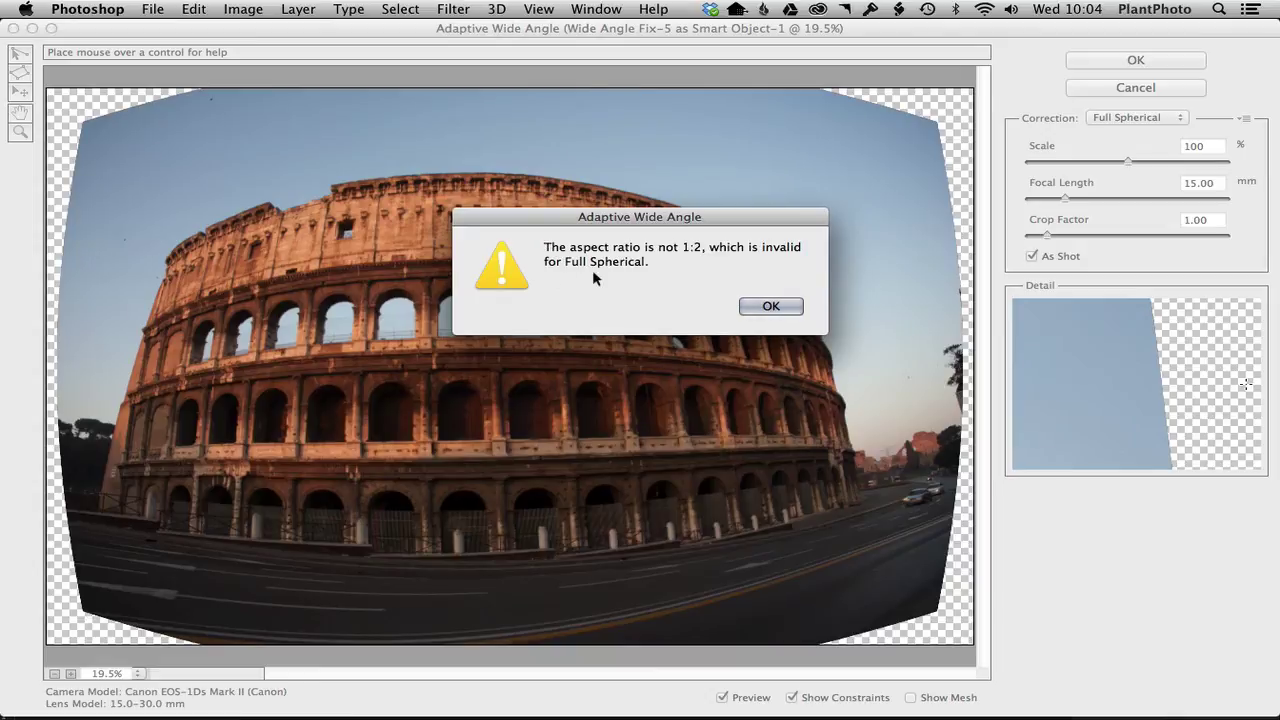
- Dismiss the aspect-ratio warning and set the correction back to Perspective
click(770, 305)
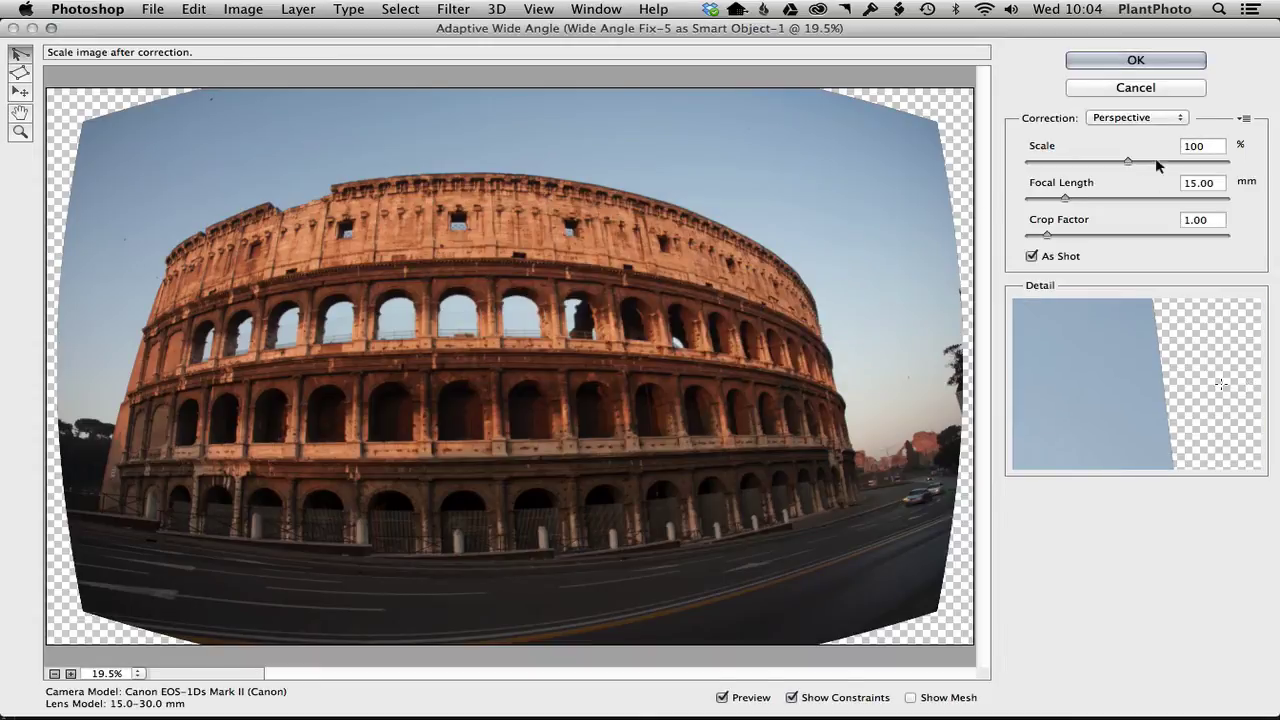
click(1137, 121)
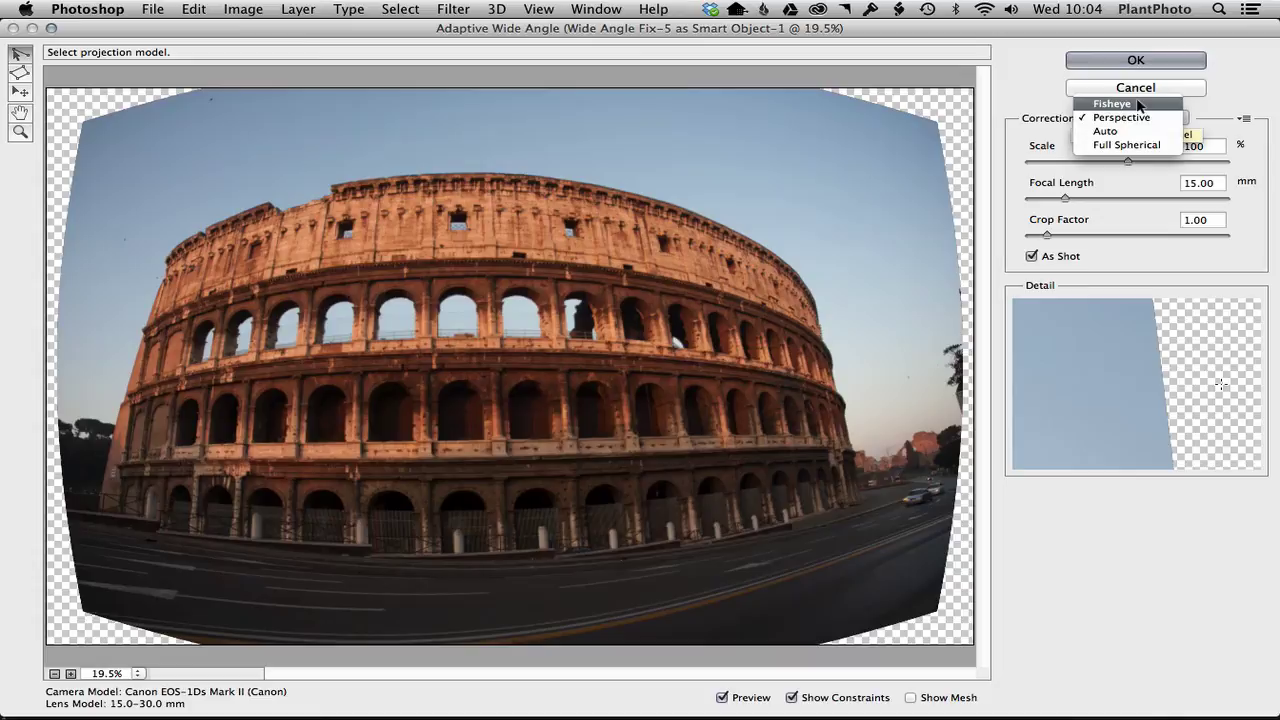
click(1137, 104)
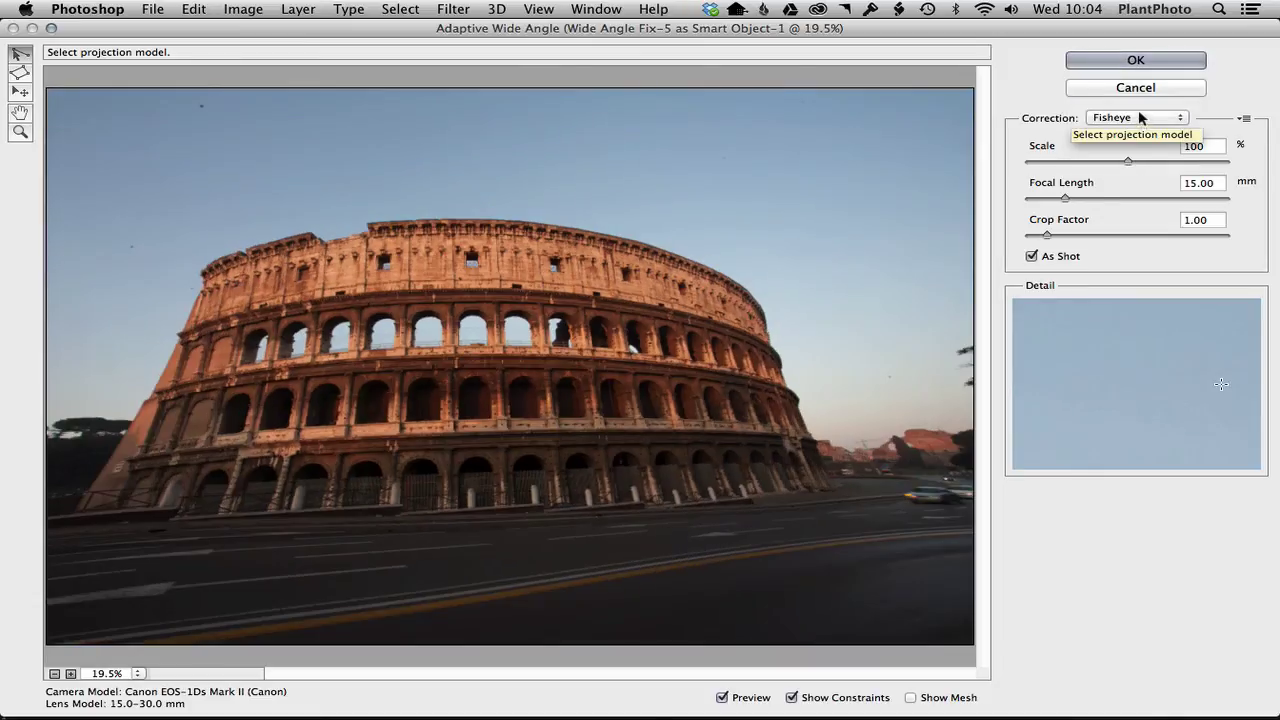
click(1141, 118)
click(1140, 122)
click(1137, 128)
click(1137, 130)
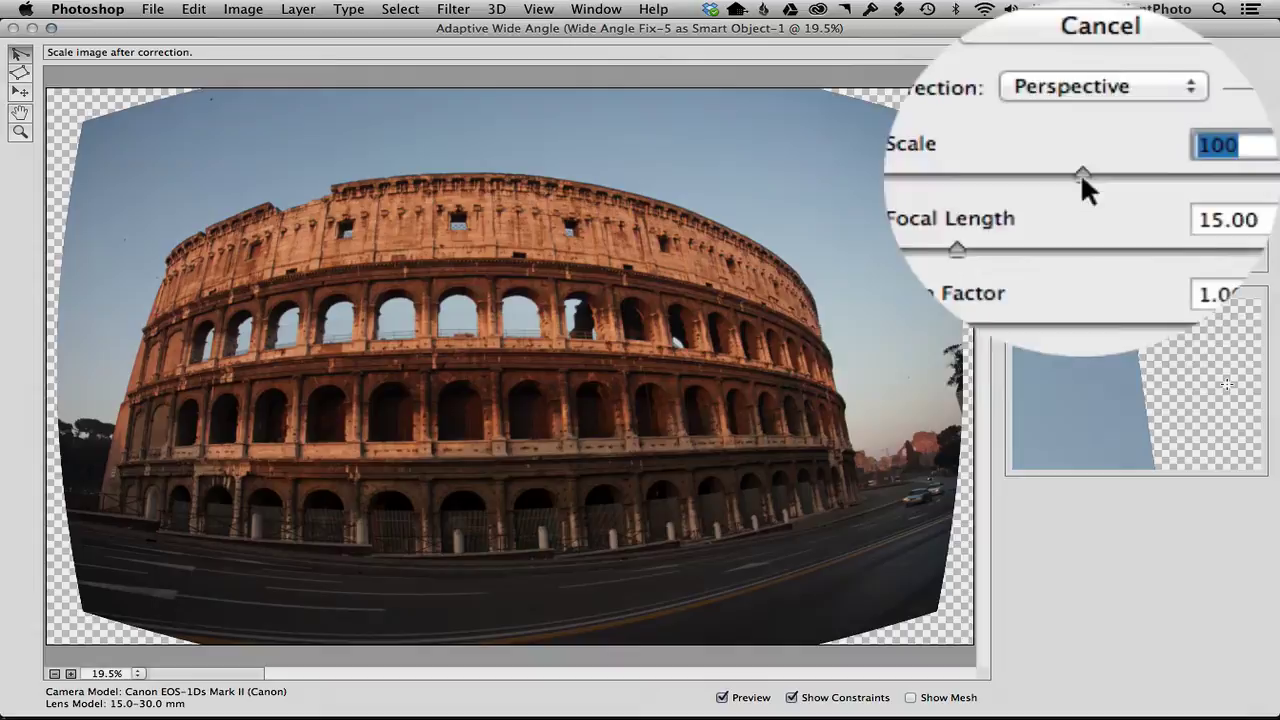
- Set Scale to 95% and Focal Length to 28 mm
drag(1082, 180, 1120, 163)
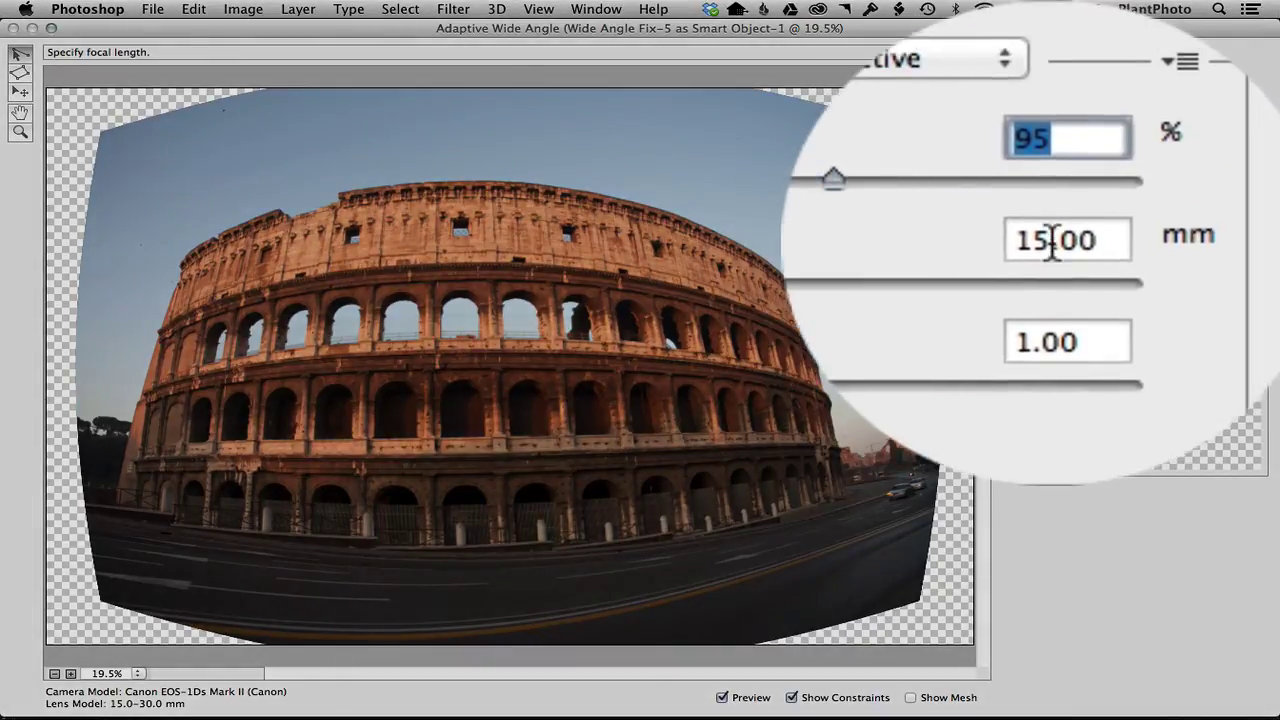
drag(1049, 244, 1013, 246)
text(2)
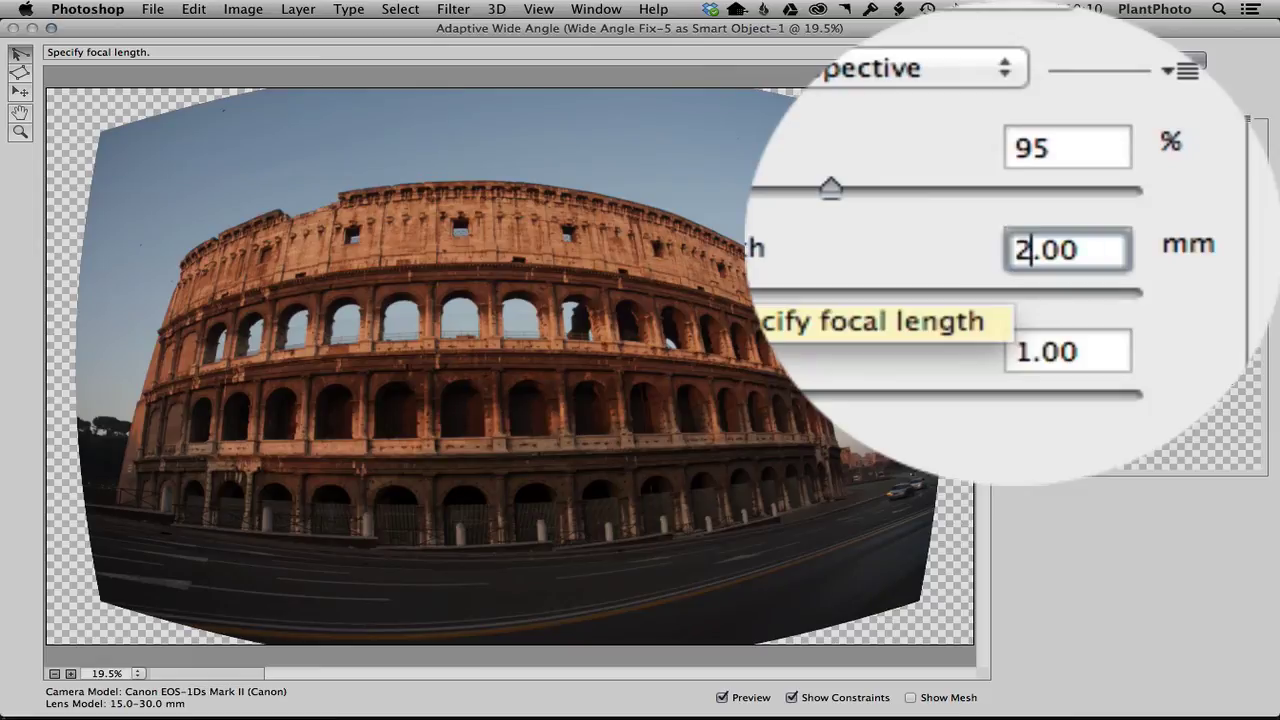
text(8)
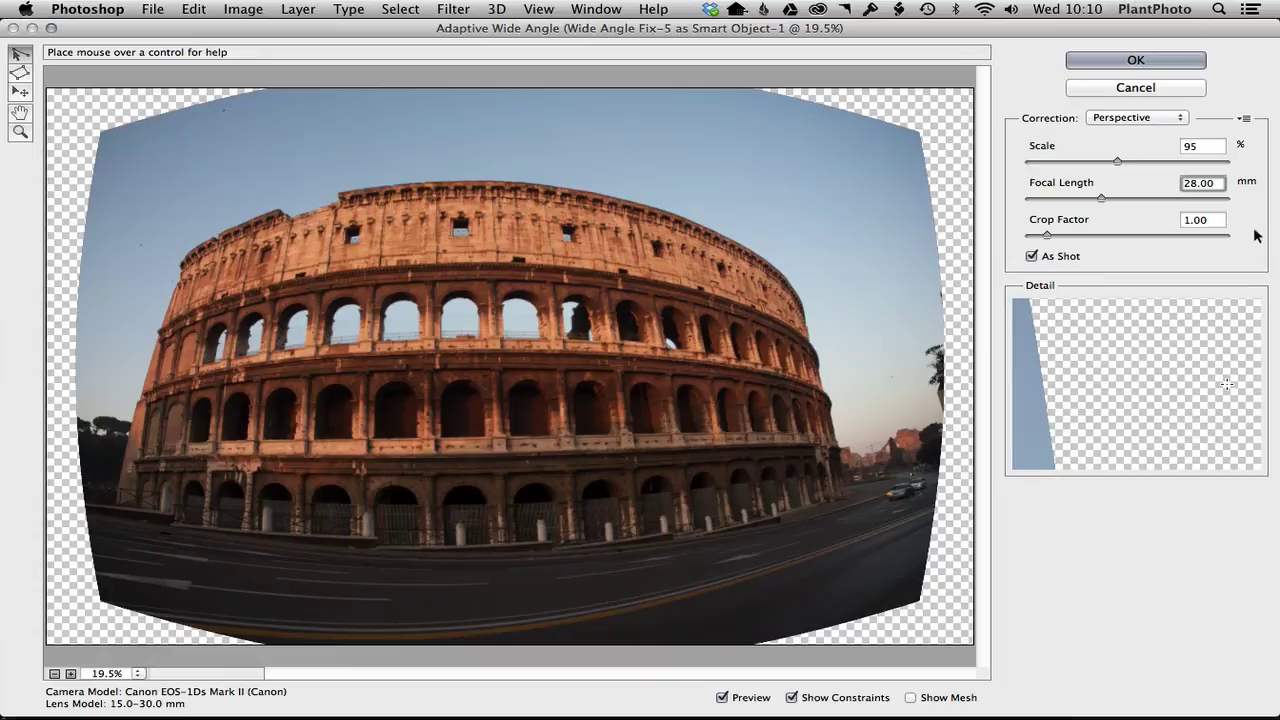
key(Return)
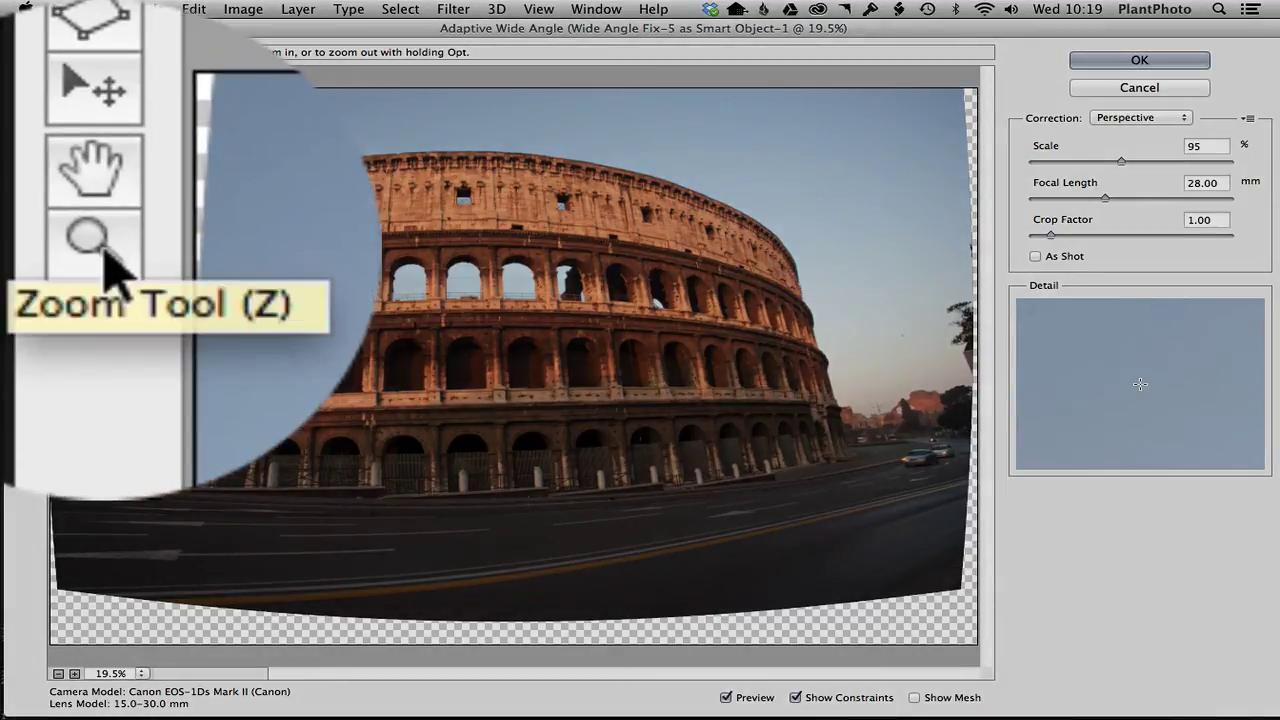
- Select the dialog's Zoom Tool to zoom the preview out to 12.5%
click(112, 272)
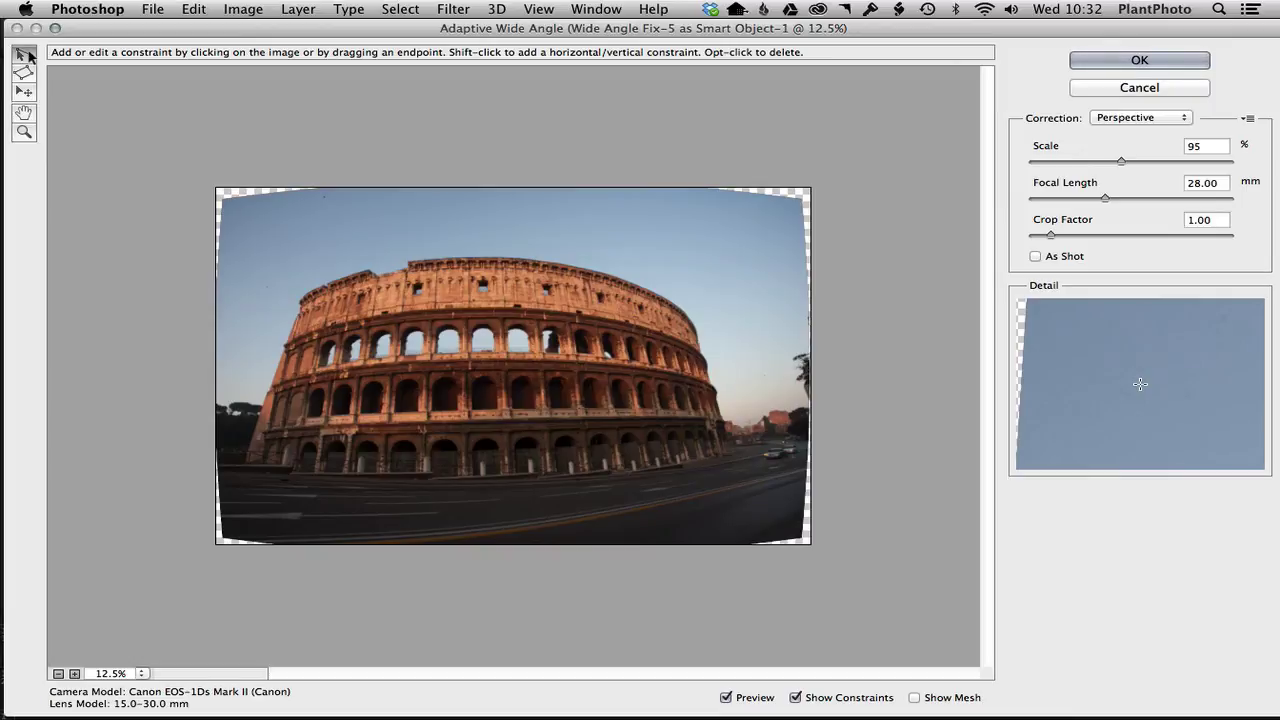
- Draw trial constraints along the Colosseum's left edge, then undo the last one
click(301, 299)
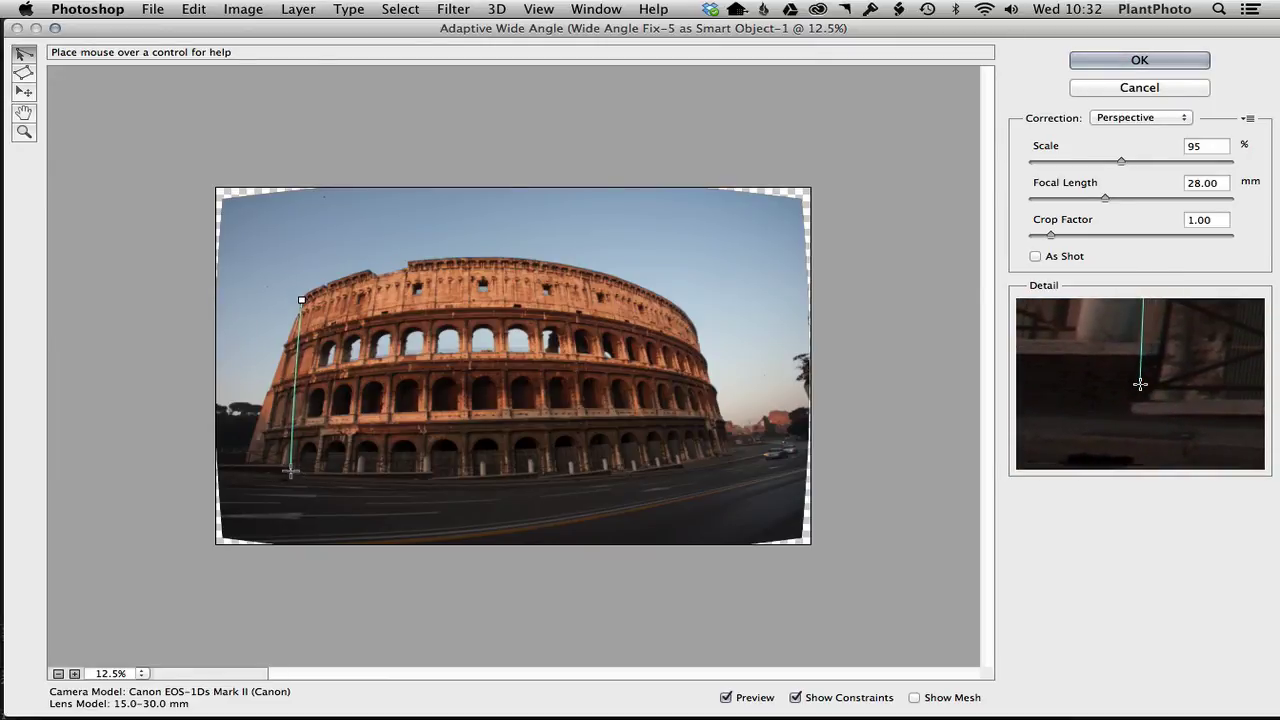
click(289, 469)
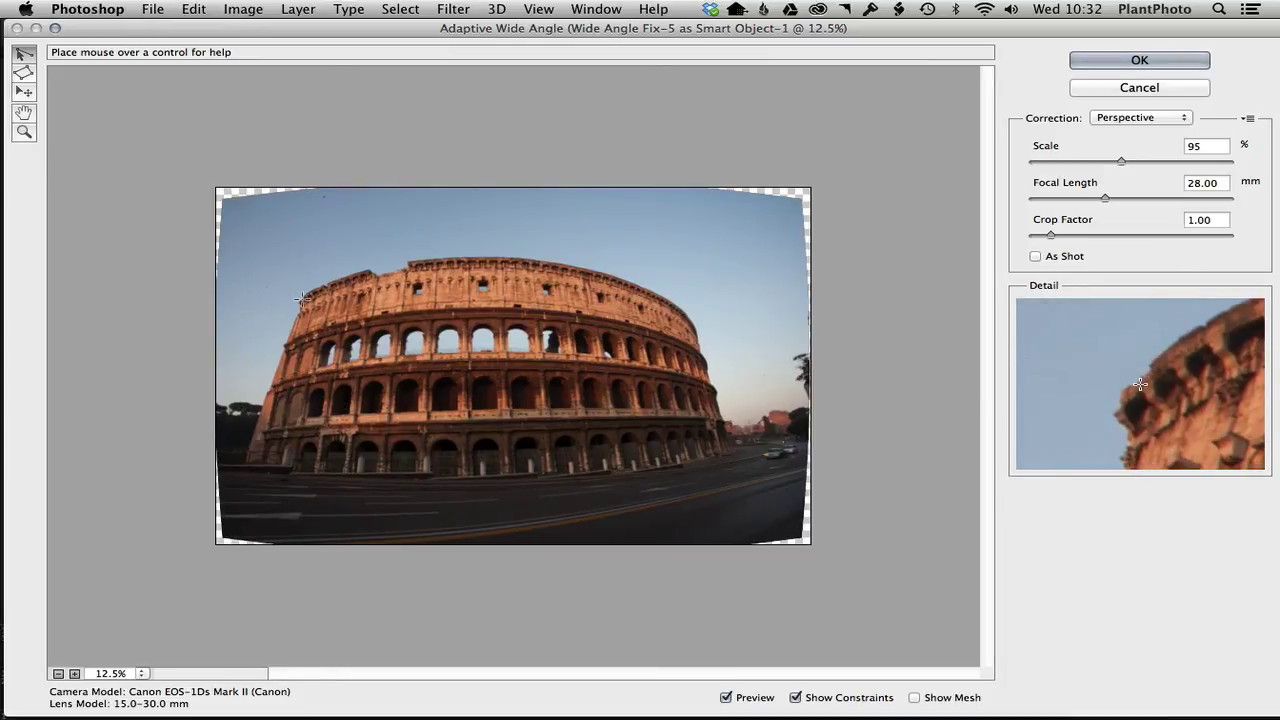
click(300, 298)
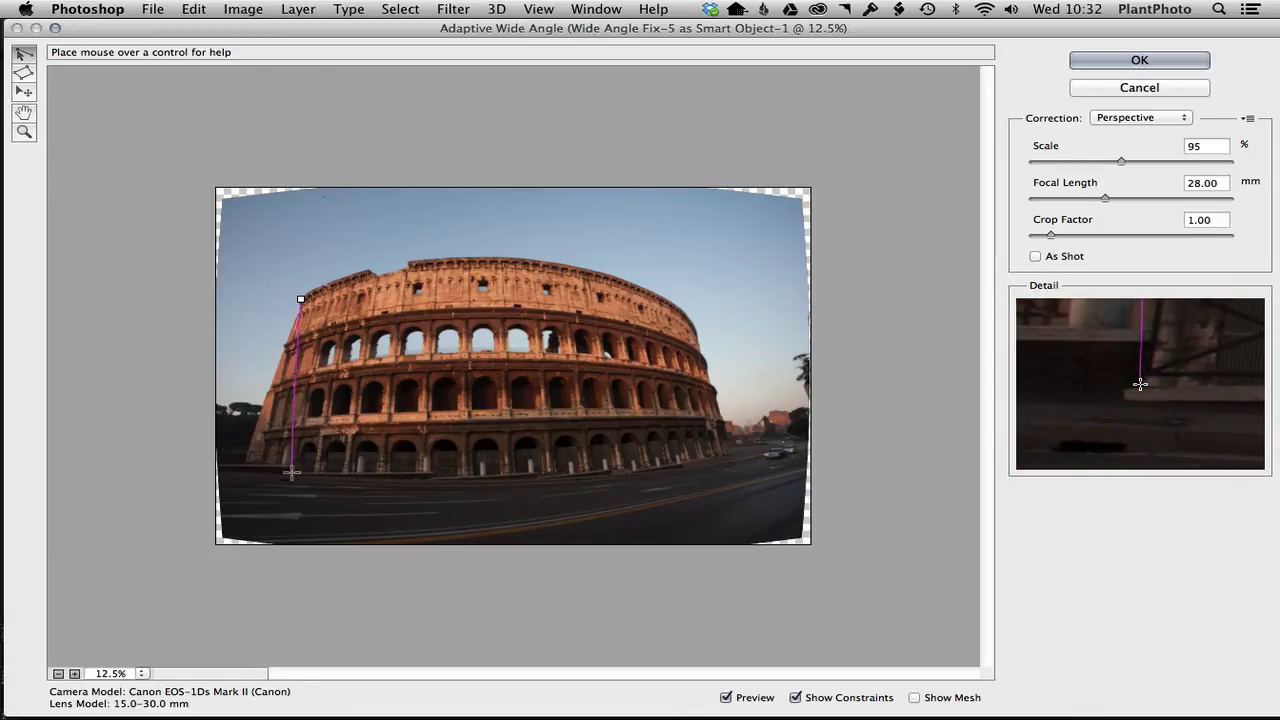
click(291, 472)
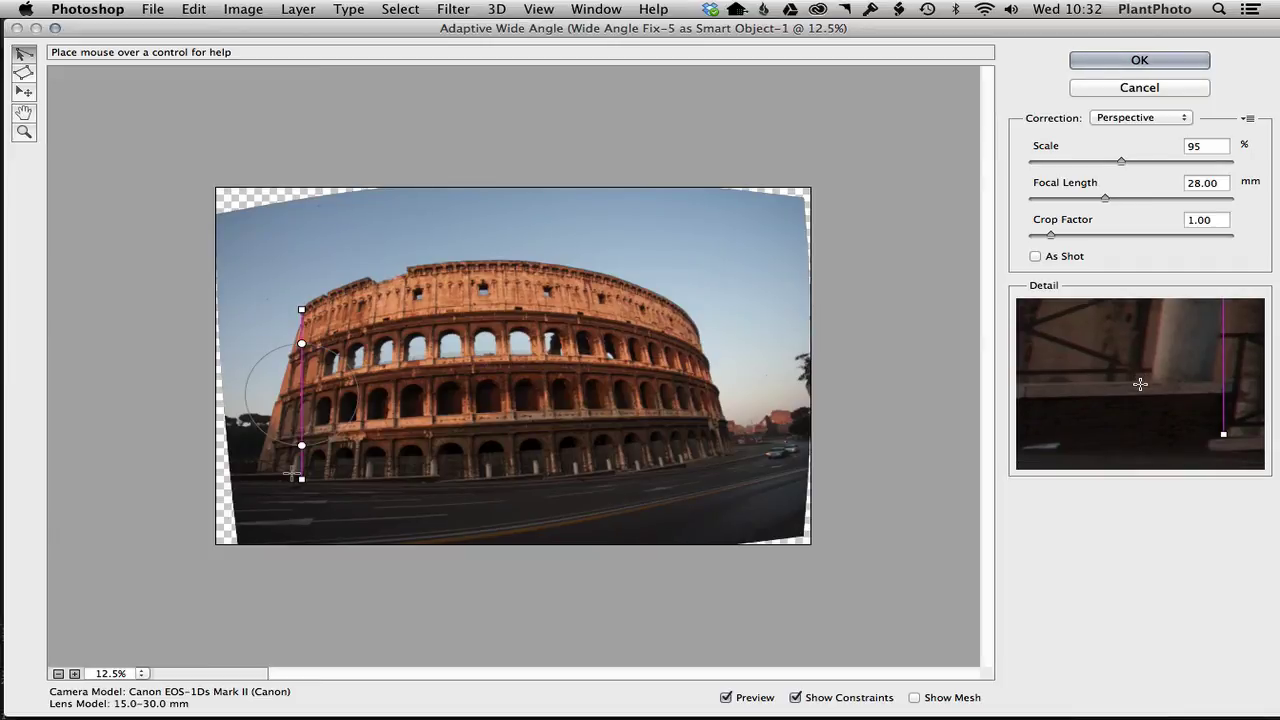
key(ctrl+z)
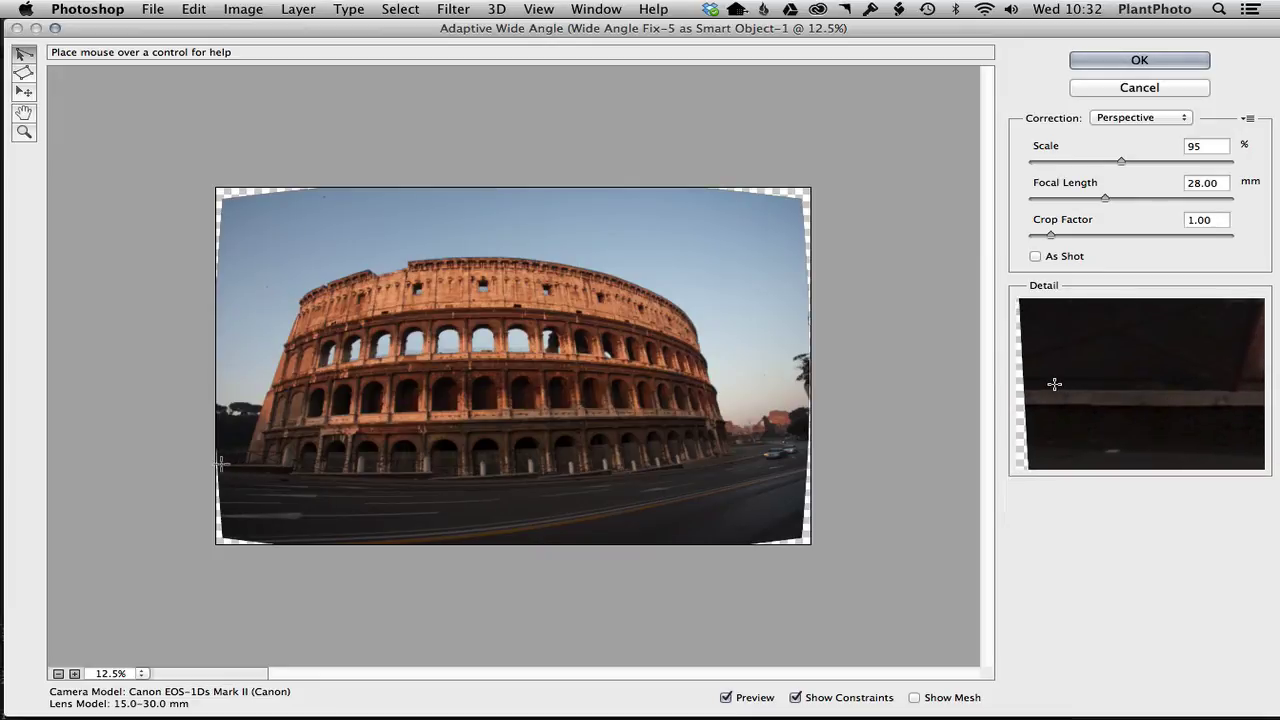
- Constrain the road from its left end to its right edge and rotate it level
drag(222, 463, 270, 465)
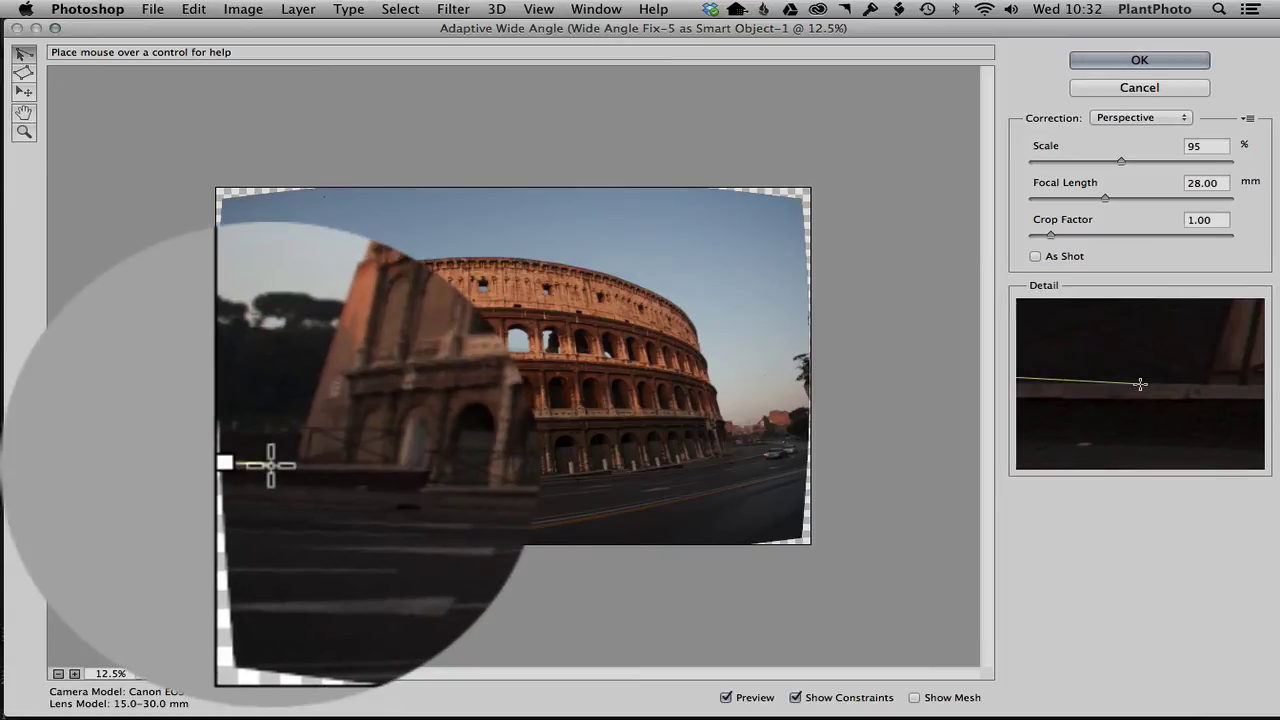
drag(270, 465, 262, 460)
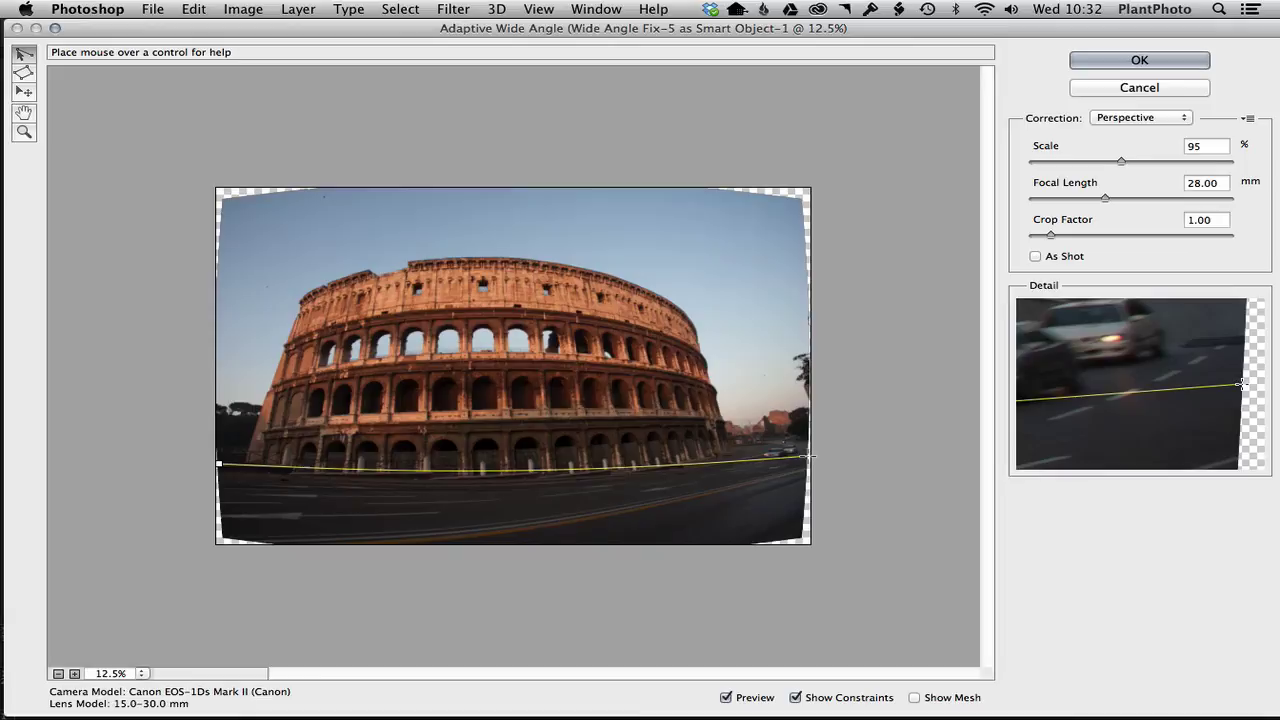
click(807, 458)
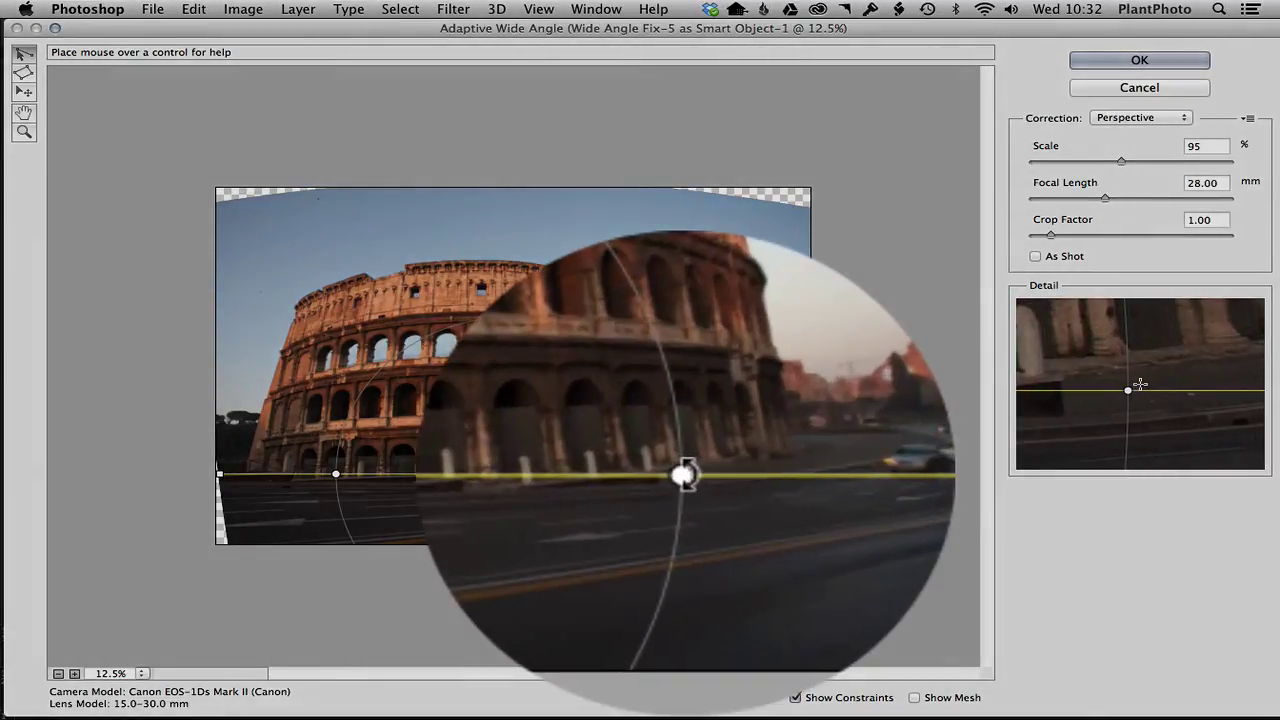
drag(683, 474, 686, 476)
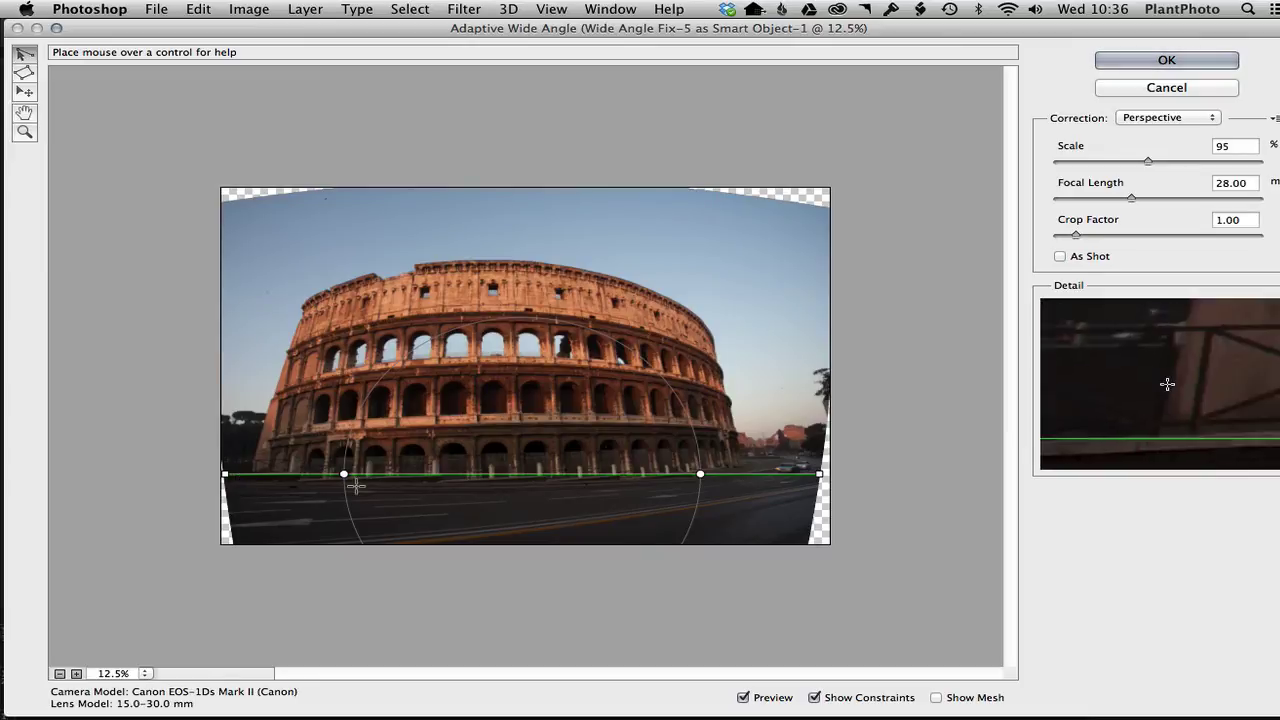
- Draw a constraint down the Colosseum's left edge and set its orientation to Vertical
click(326, 232)
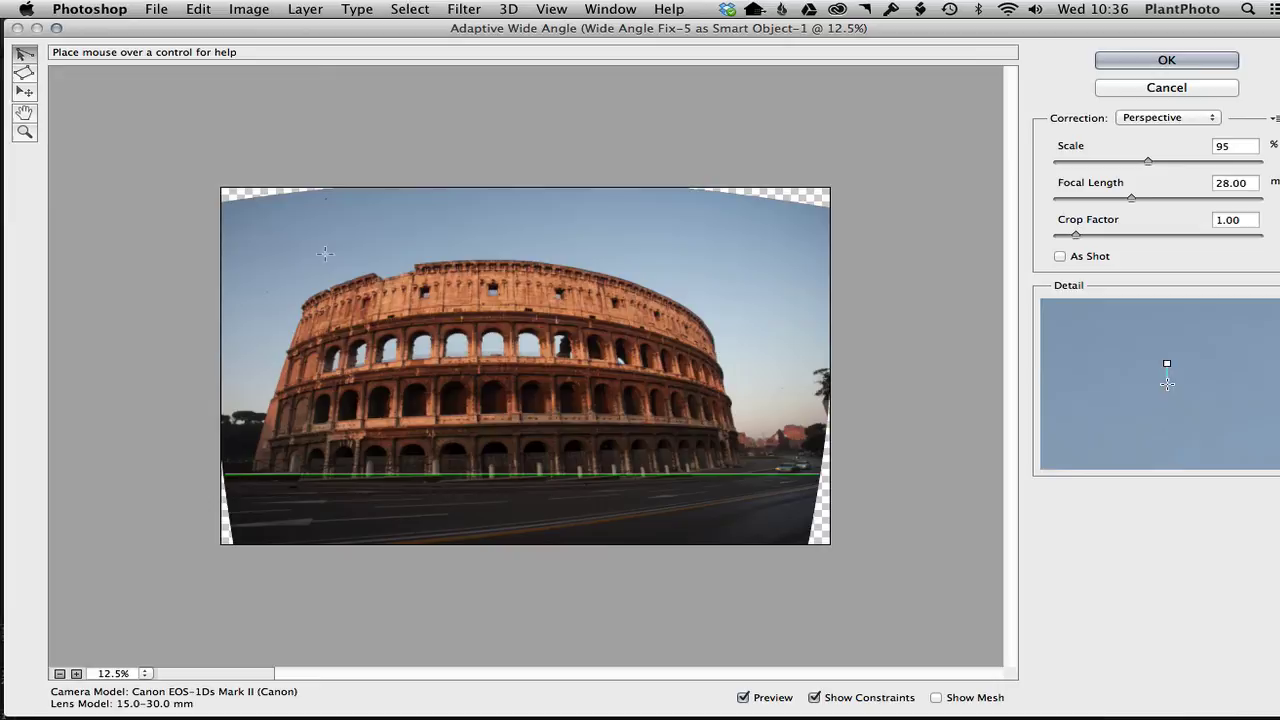
click(315, 458)
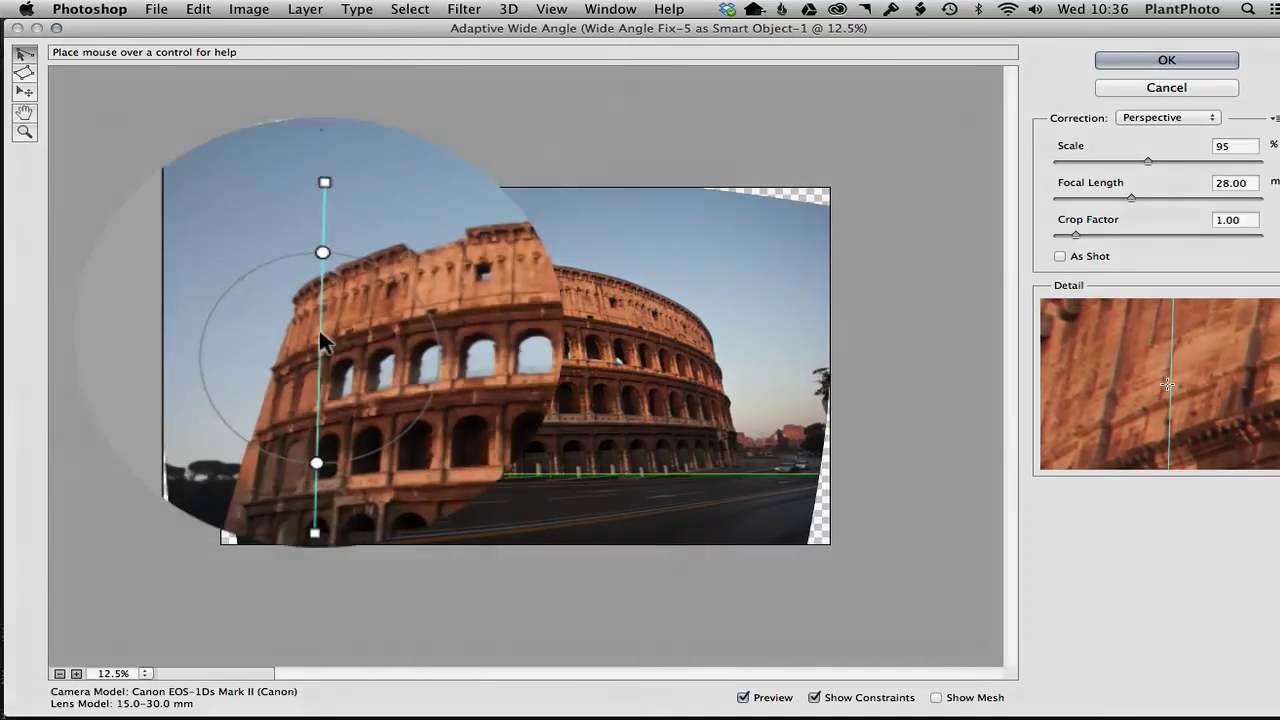
right_click(319, 331)
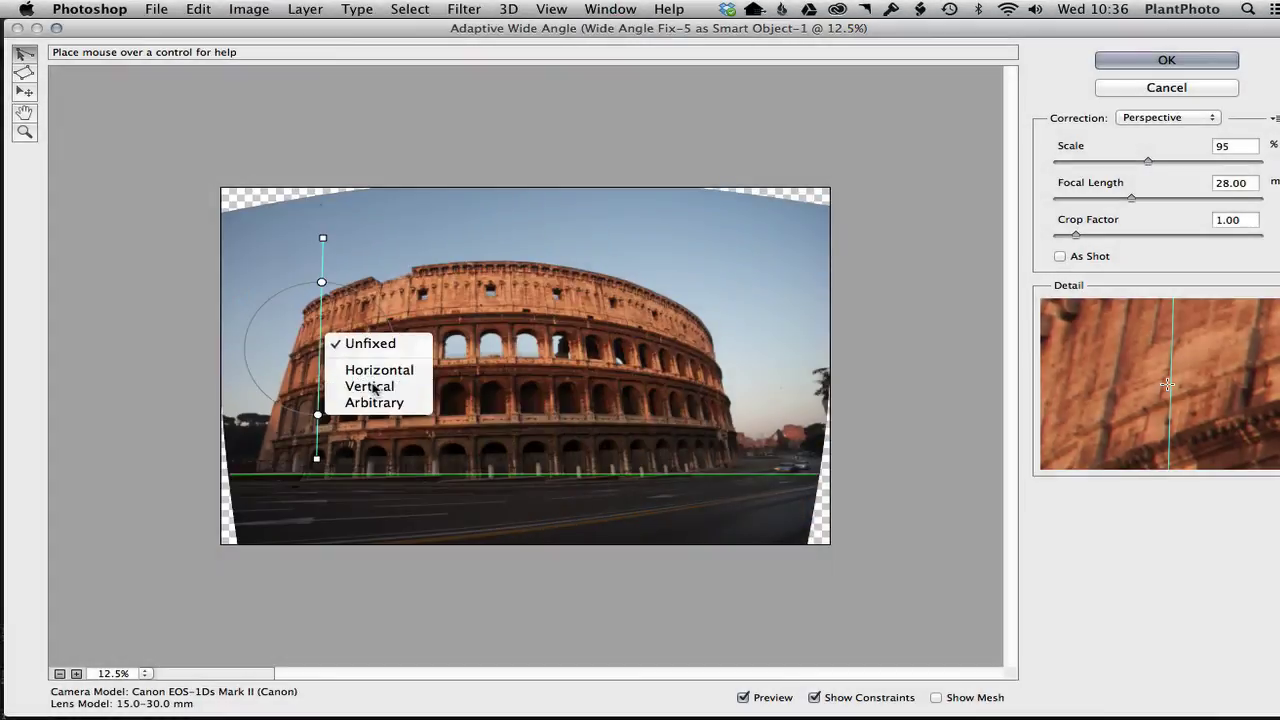
click(372, 381)
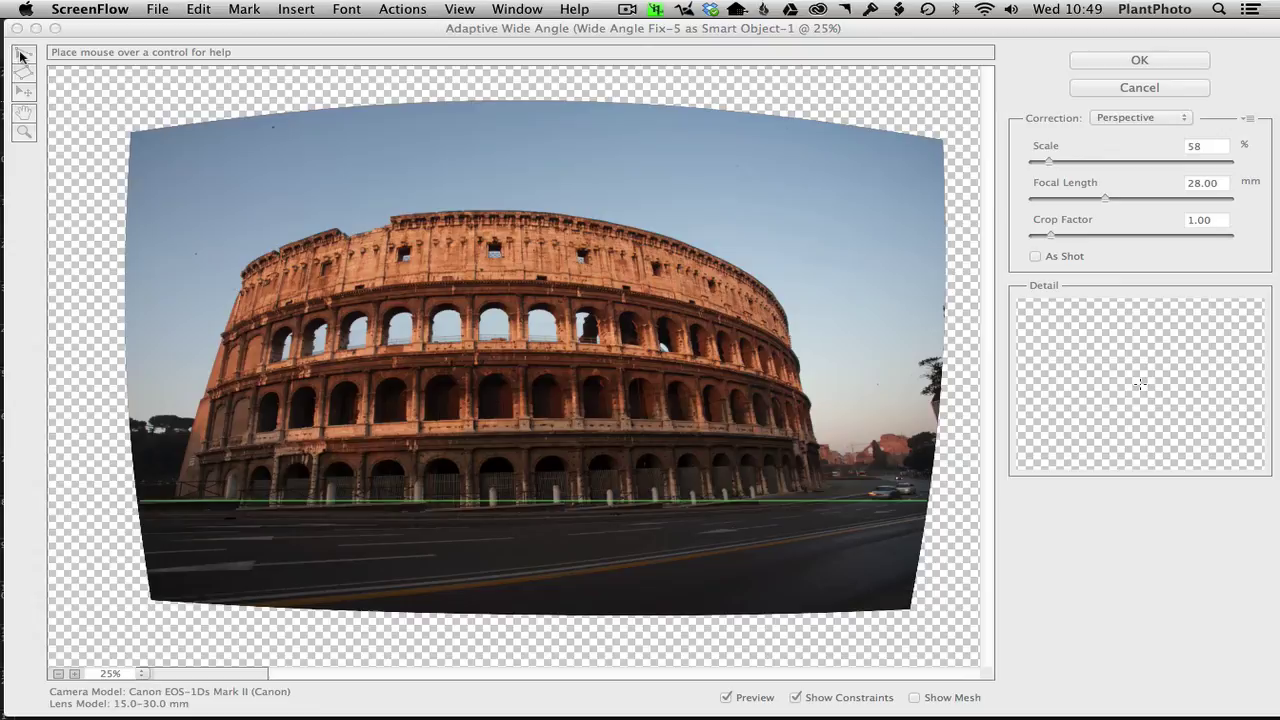
- Back in Adaptive Wide Angle, draw a vertical constraint down the Colosseum's right edge
click(22, 55)
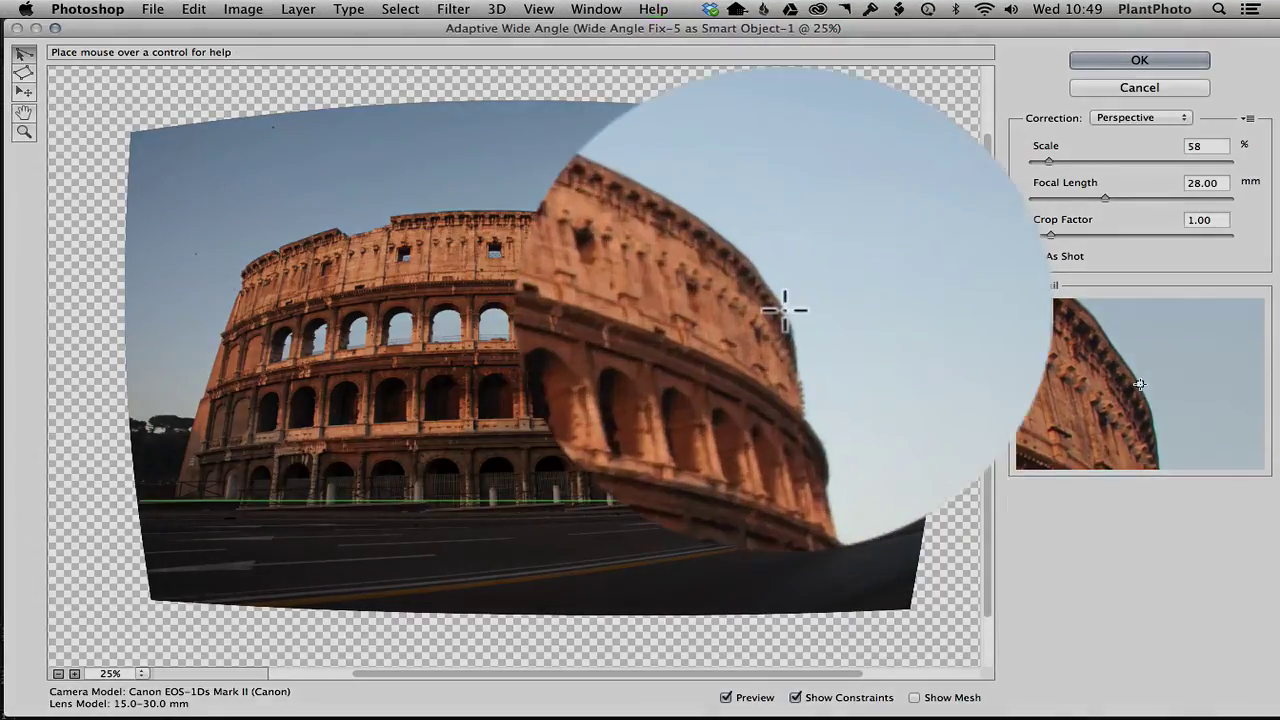
mouse_move(791, 306)
mouse_down()
mouse_move(803, 457)
mouse_move(823, 490)
mouse_up()
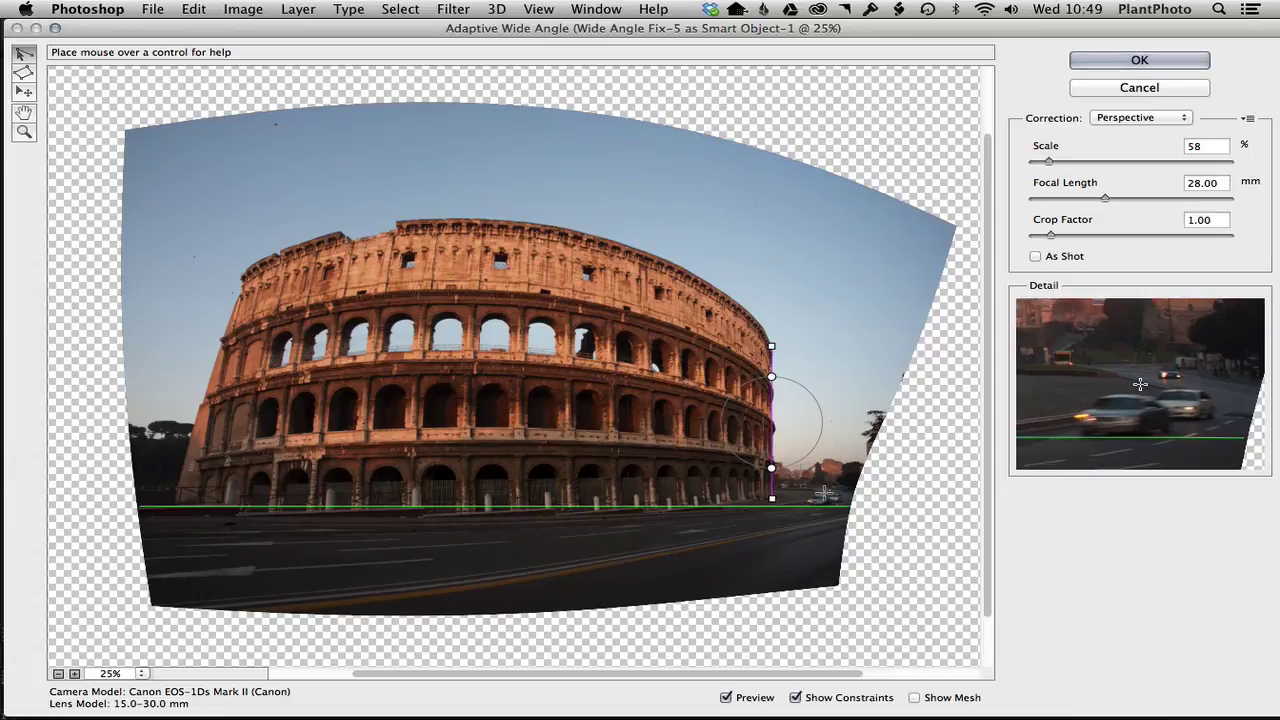
- Add a vertical constraint along the Colosseum's left edge and extend it to the base
click(241, 275)
click(185, 497)
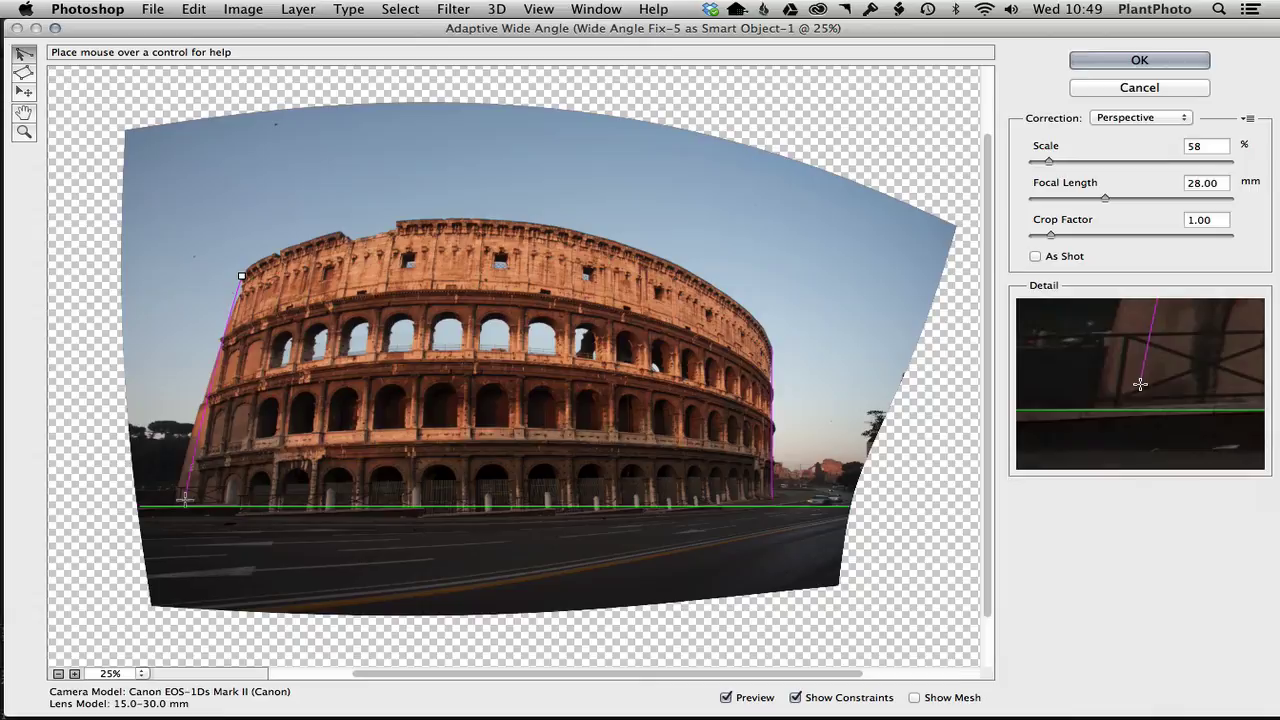
drag(185, 497, 174, 509)
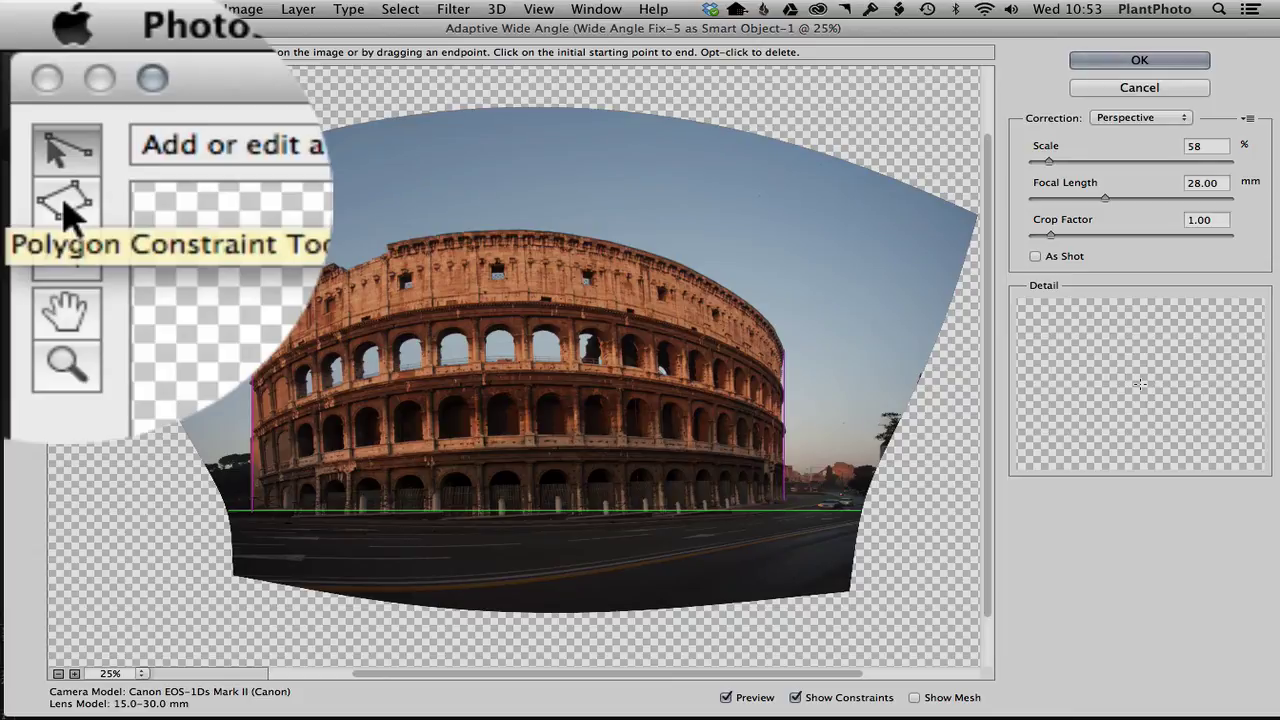
- Start a polygon constraint along the Colosseum's top edge, from the upper-left corner to where it curves down
click(24, 74)
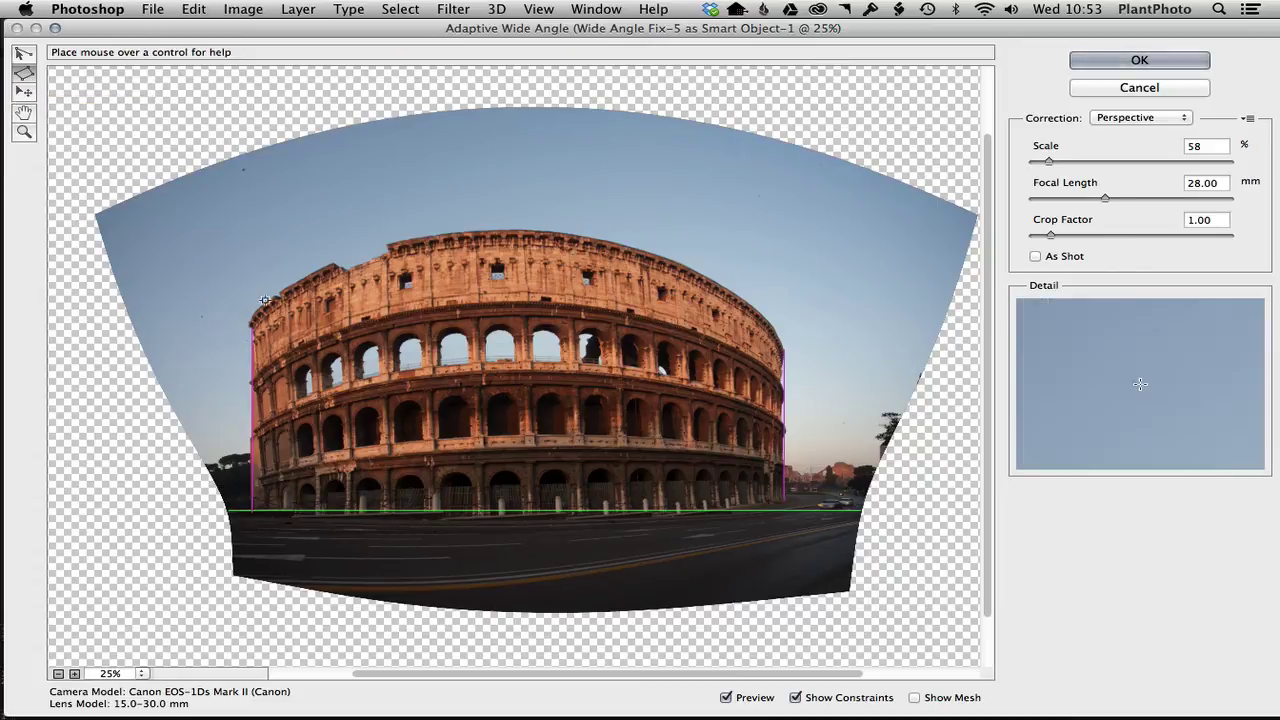
click(250, 319)
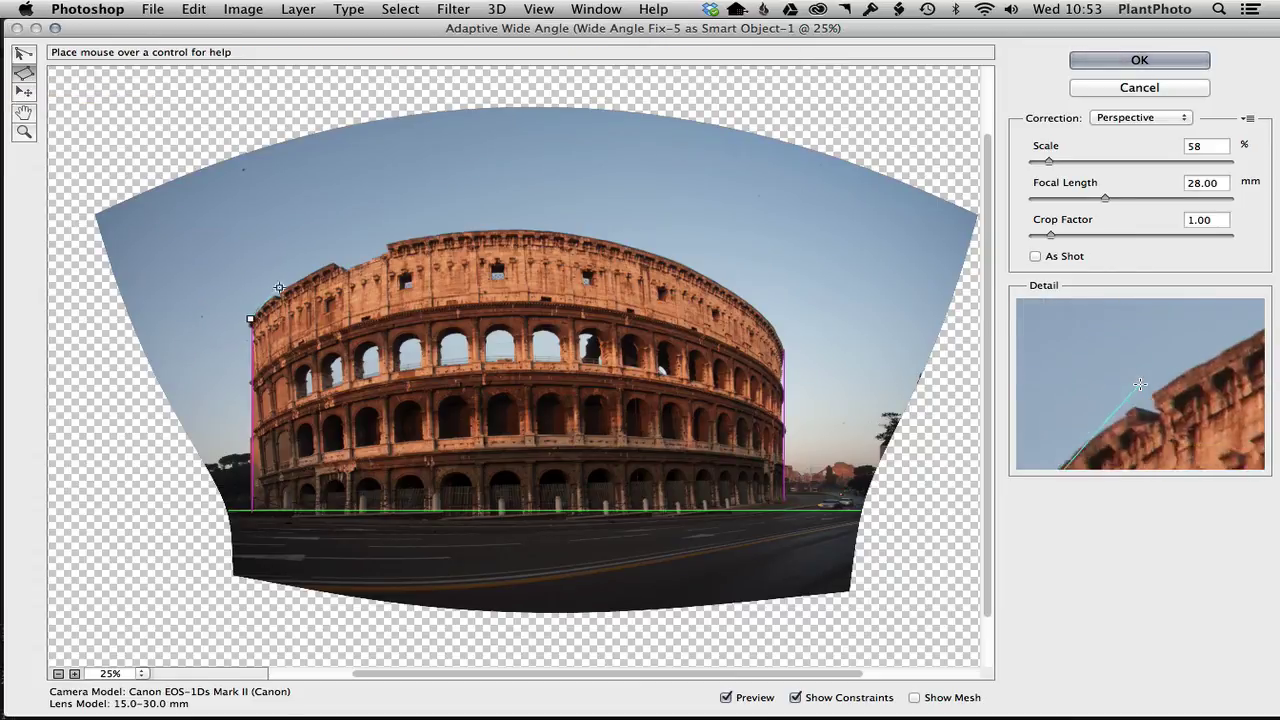
click(276, 291)
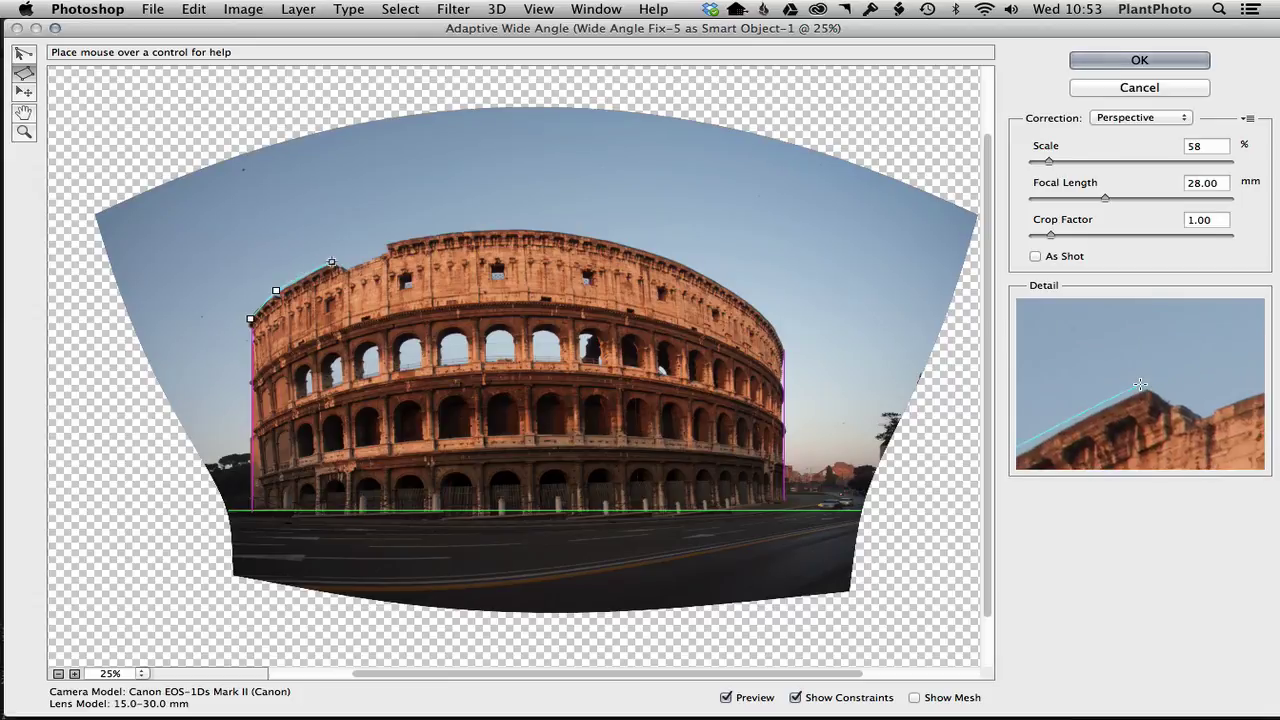
click(331, 264)
click(411, 239)
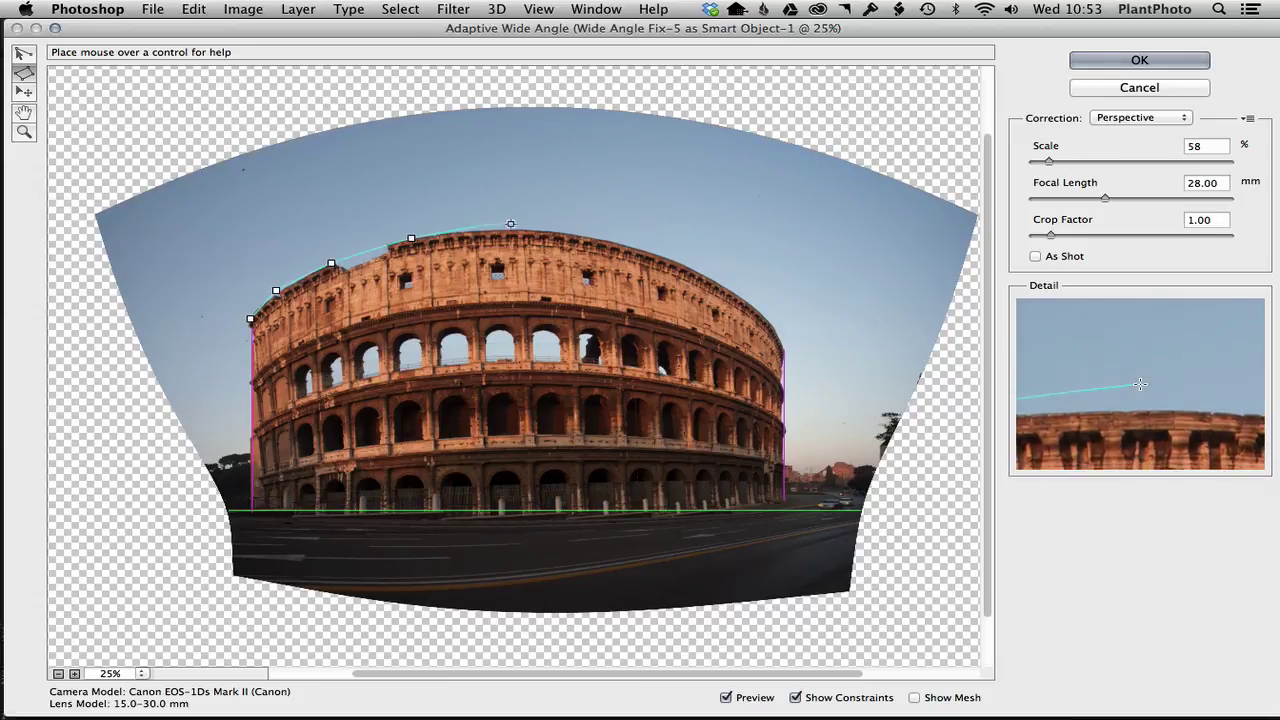
click(494, 231)
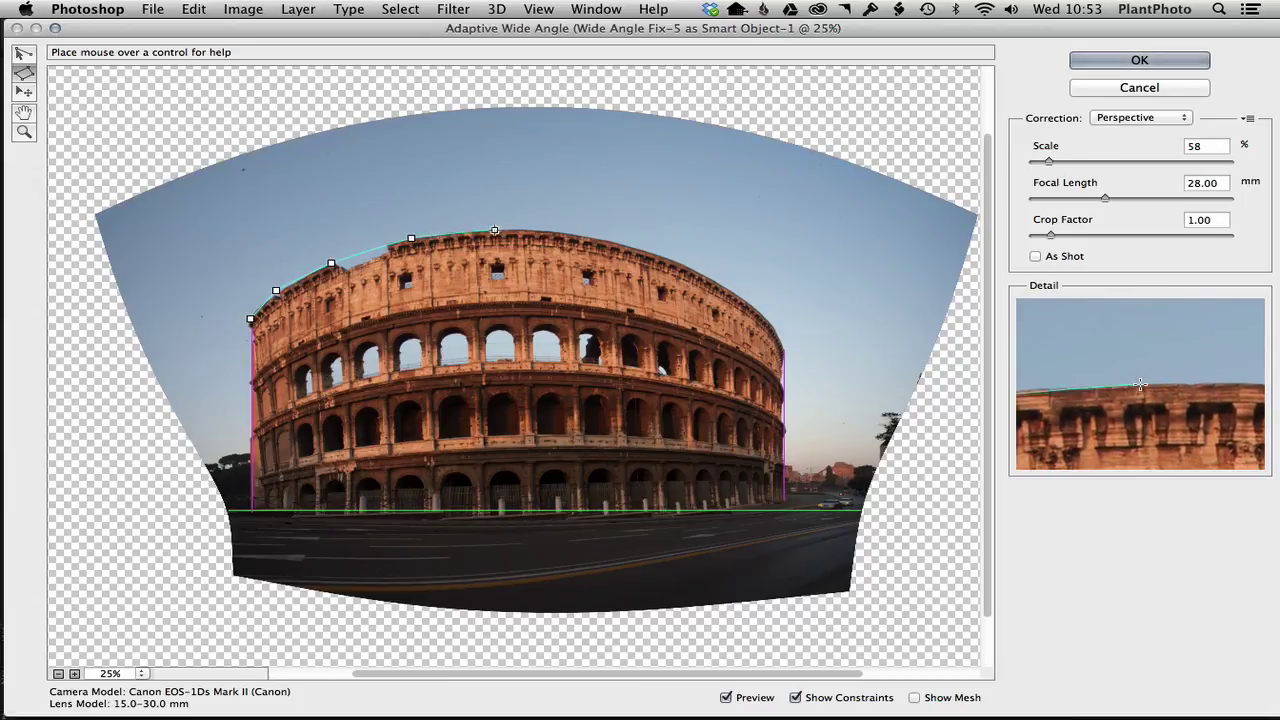
click(553, 231)
click(618, 242)
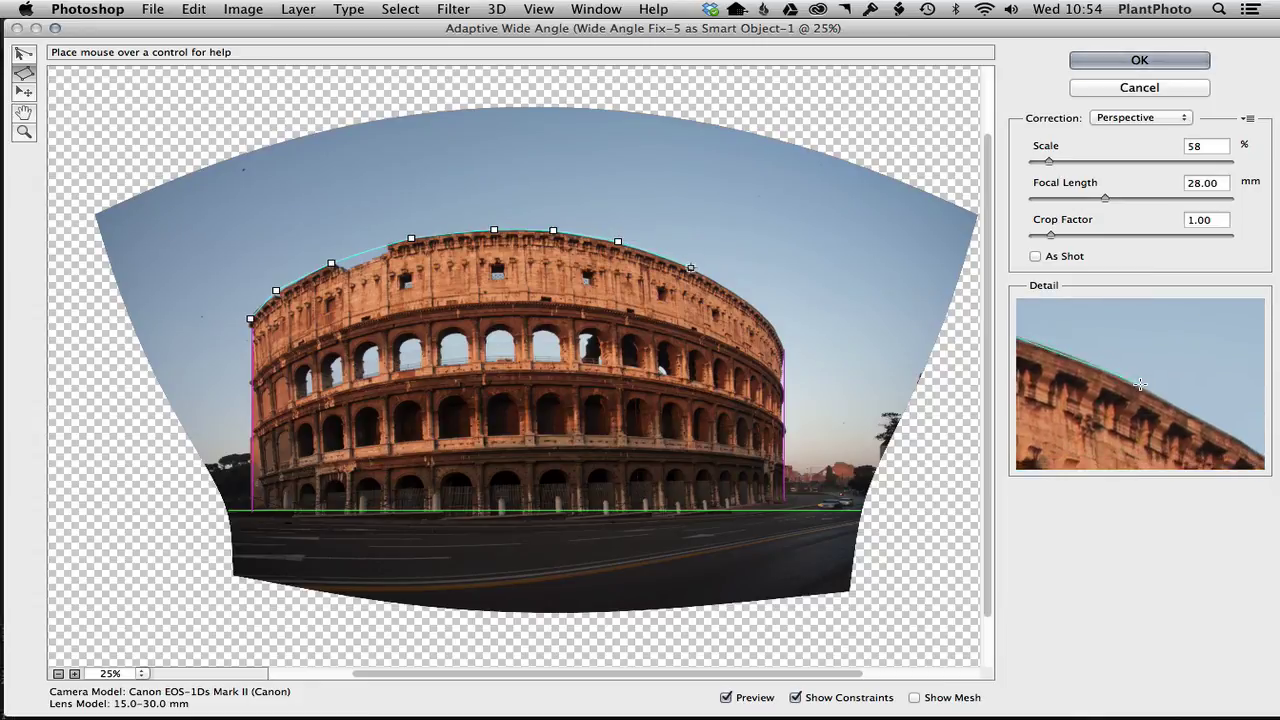
click(690, 268)
- Continue the polygon down the right side and back along the upper cornice to the left edge
click(751, 304)
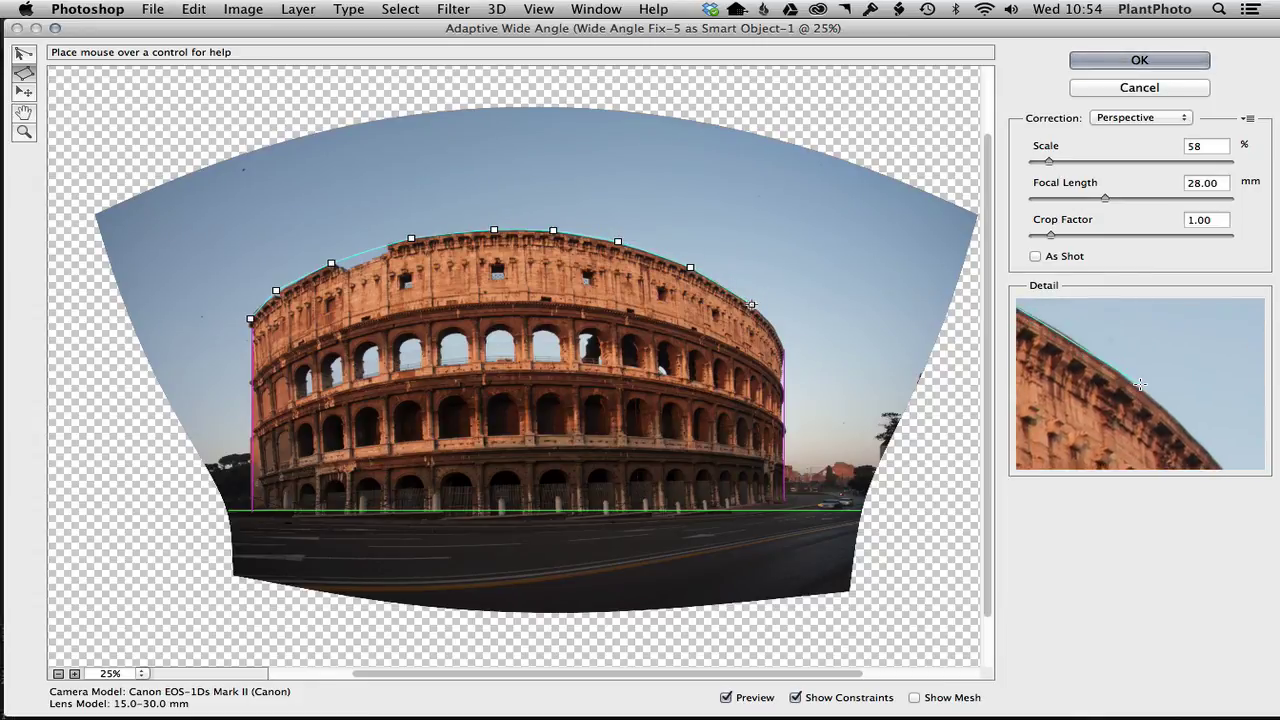
click(775, 330)
click(784, 348)
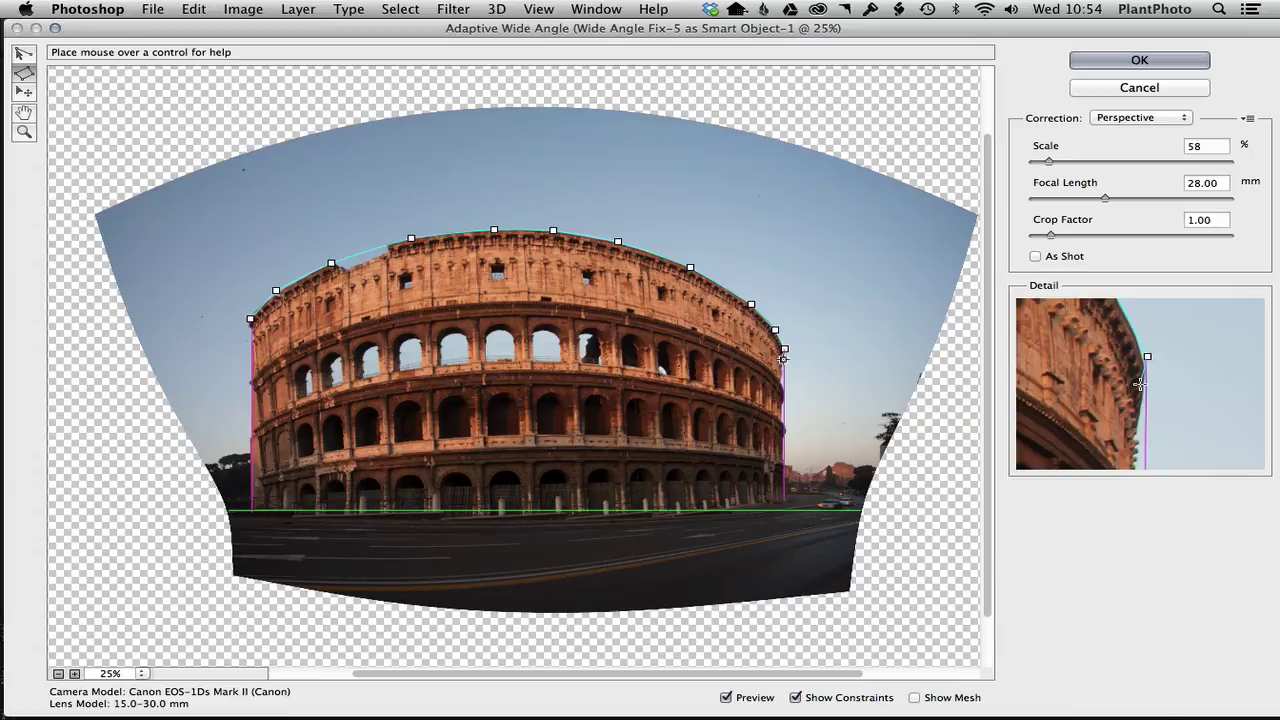
click(782, 379)
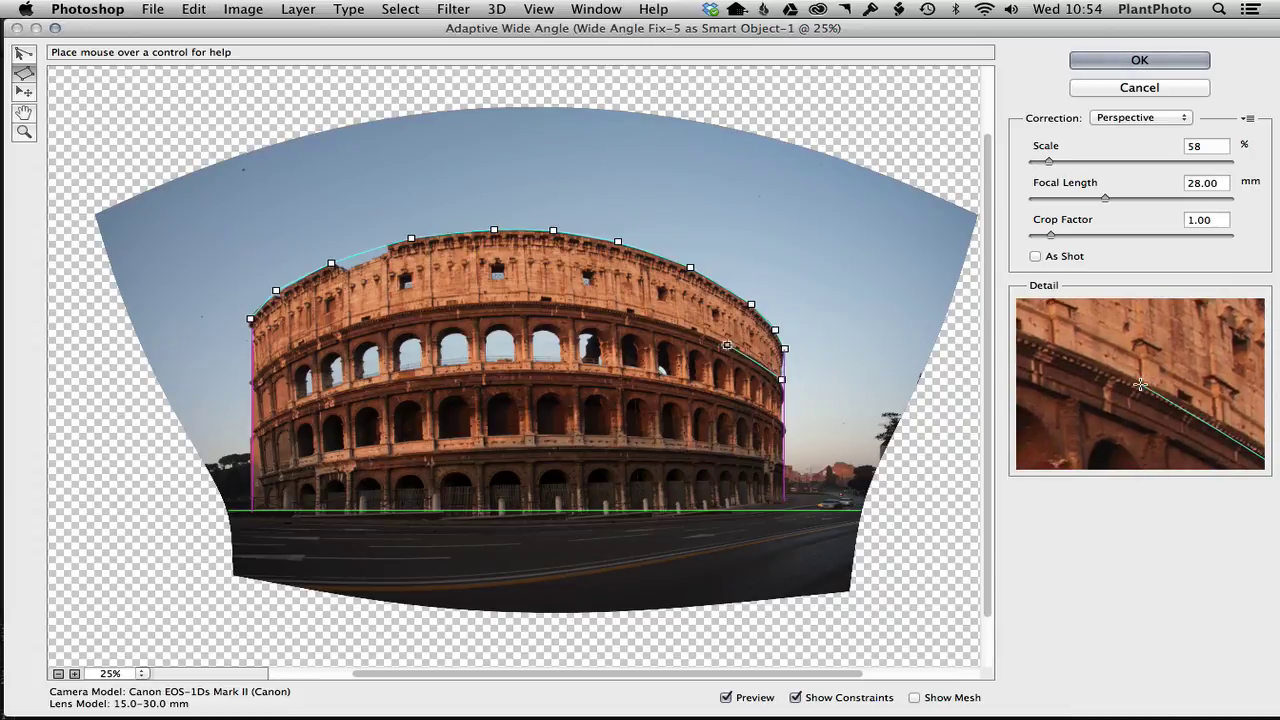
click(727, 344)
click(651, 318)
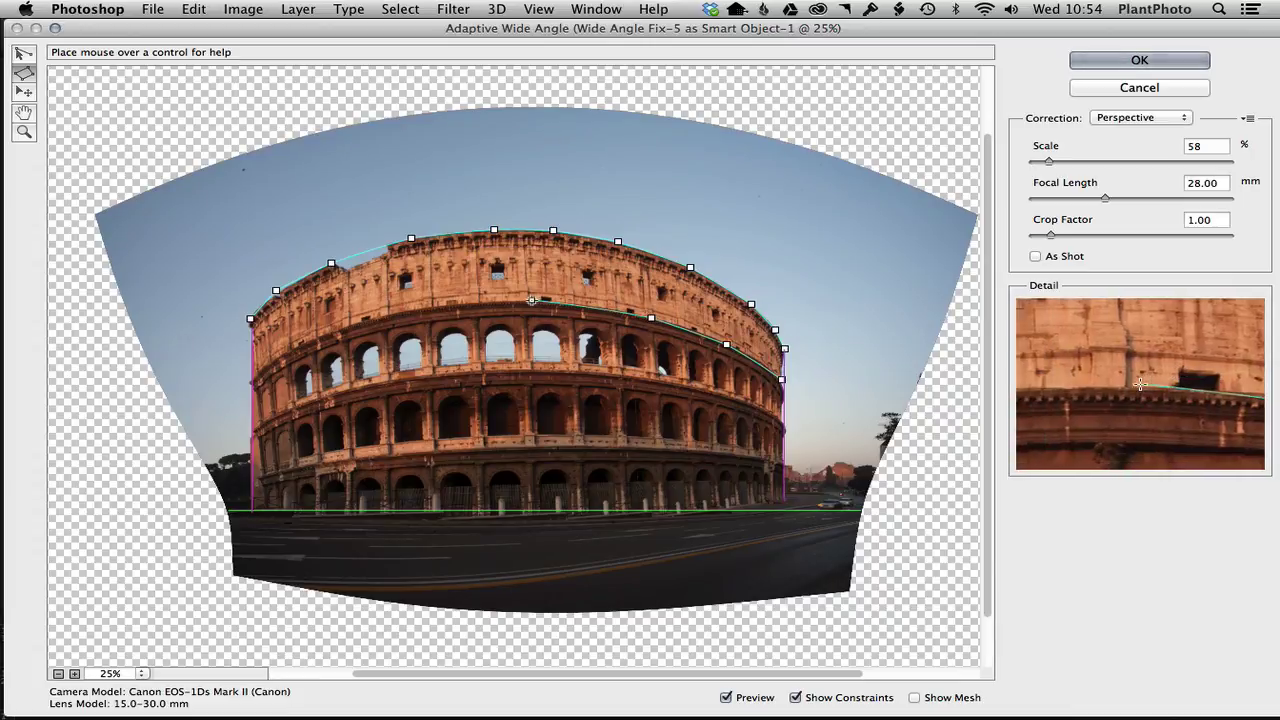
click(531, 300)
click(443, 305)
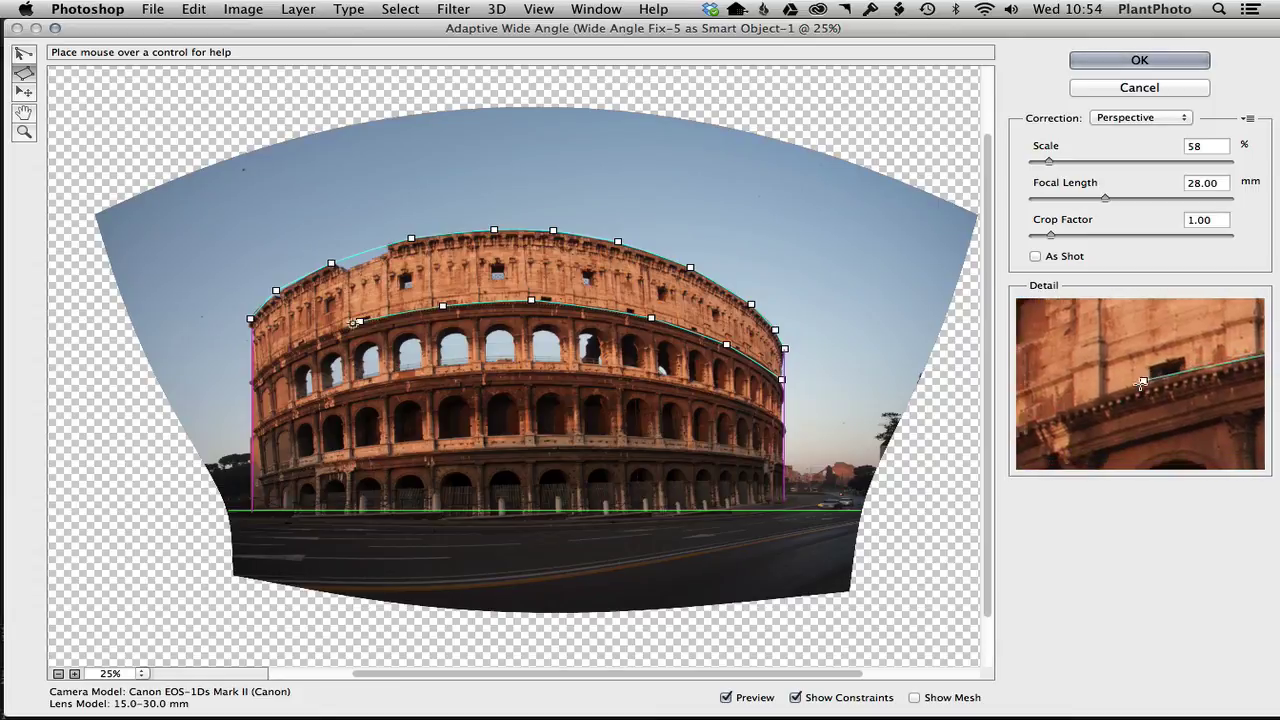
click(359, 321)
click(313, 338)
click(272, 358)
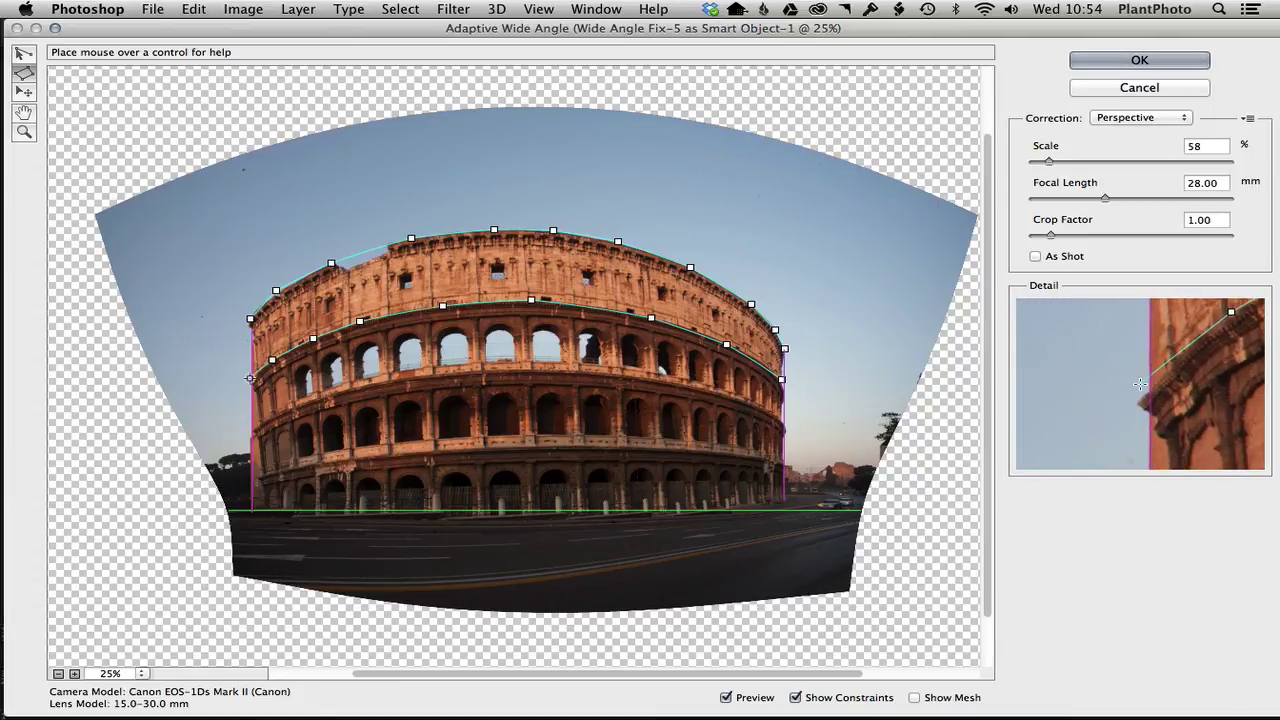
click(248, 378)
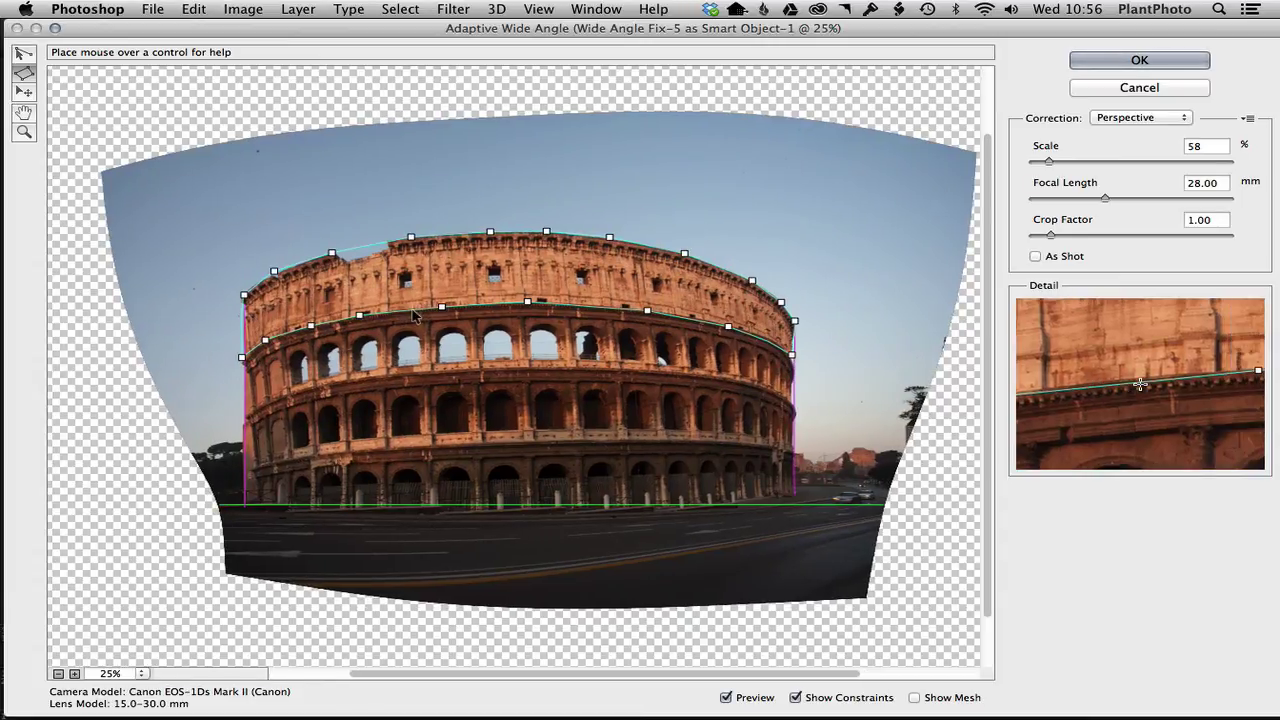
- Delete the upper-tier polygon constraint and compare the preview with and without it using undo
alt+click(415, 315)
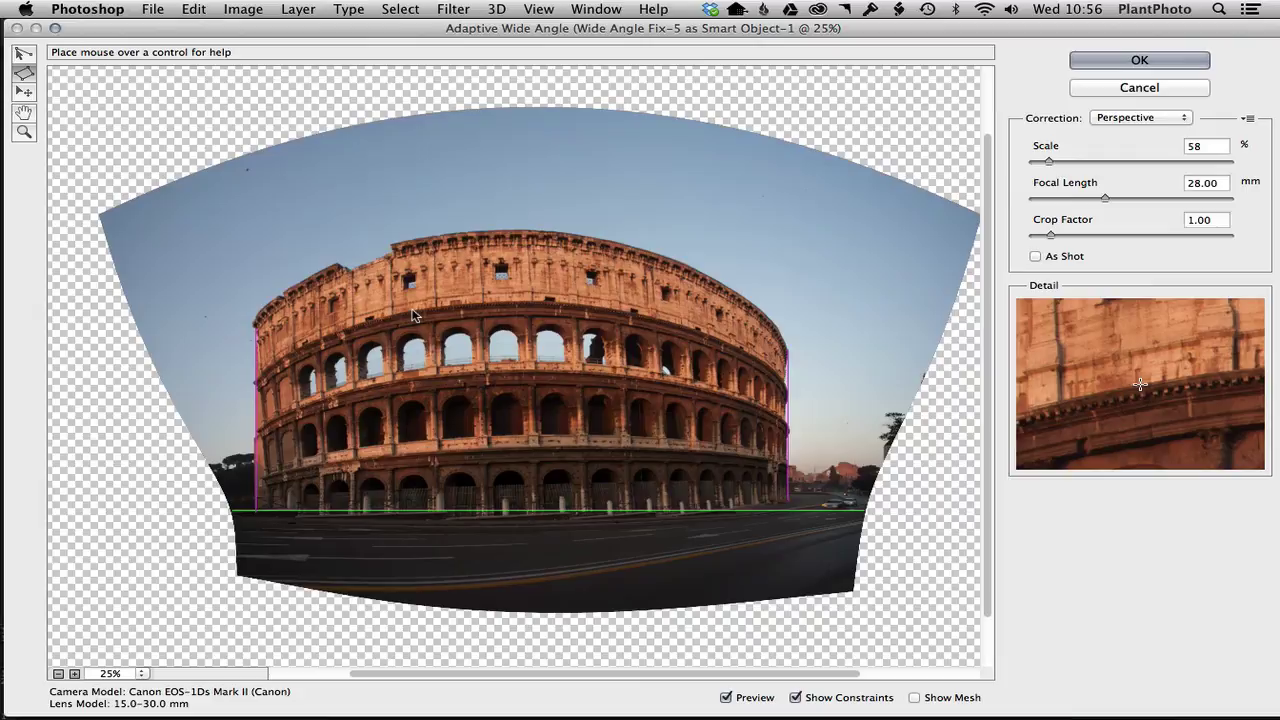
key(super+z)
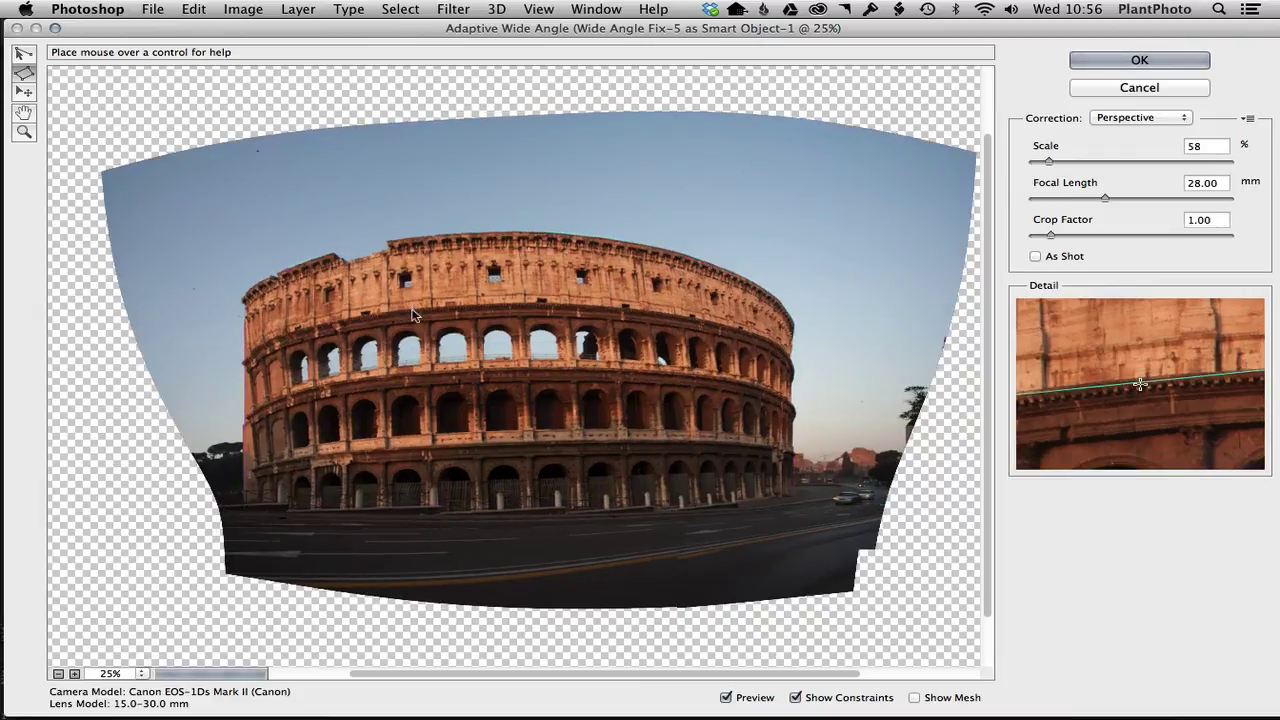
key(super+z)
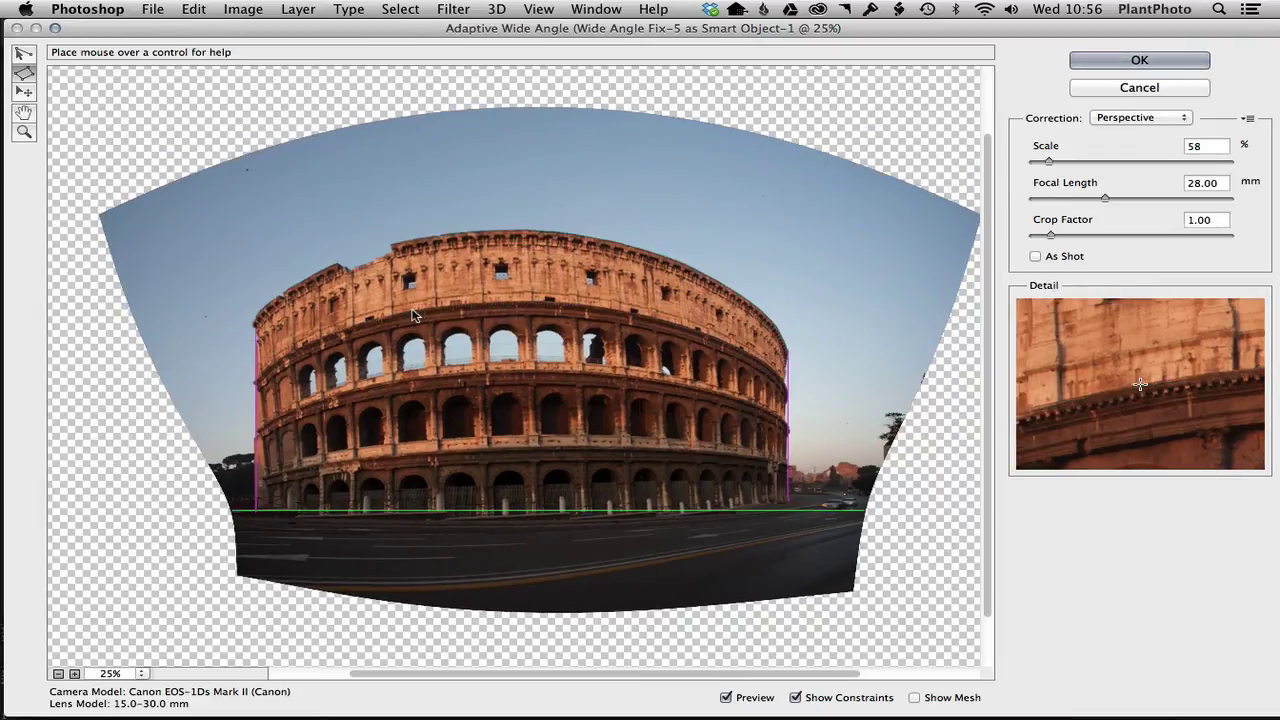
key(super+z)
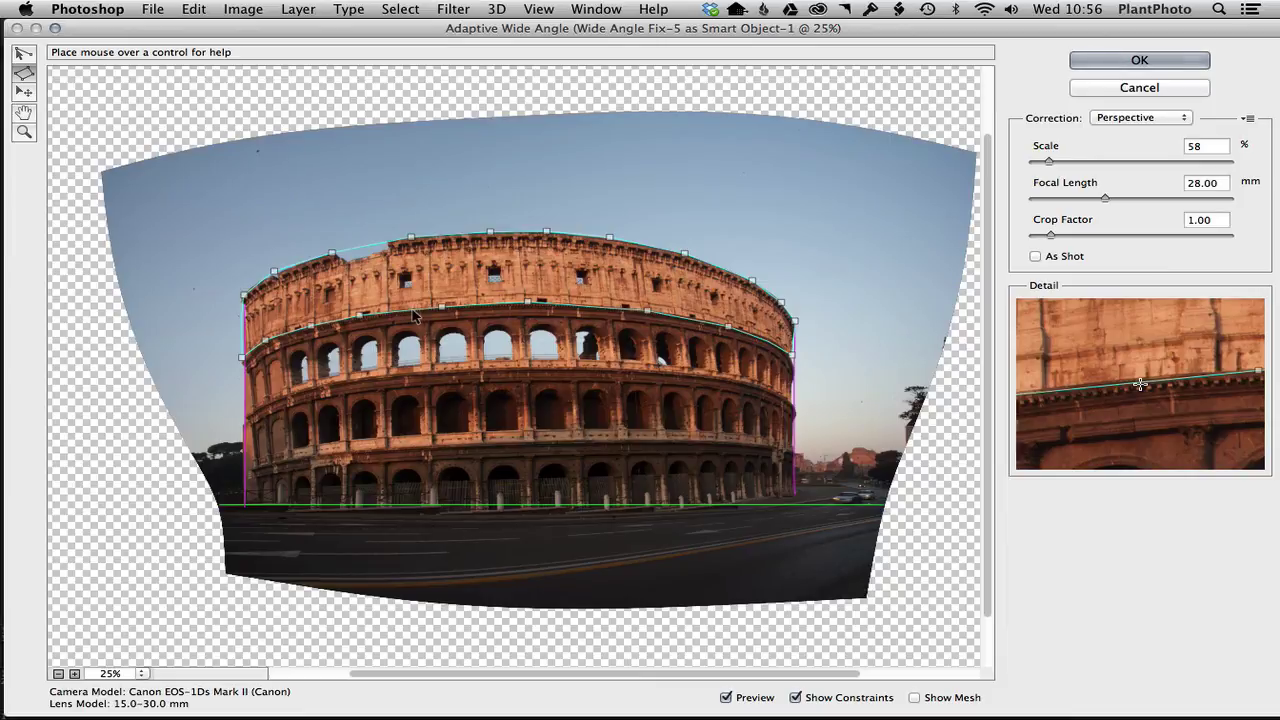
- Delete the second-tier constraint, compare it using undo, and leave it removed
alt+click(412, 310)
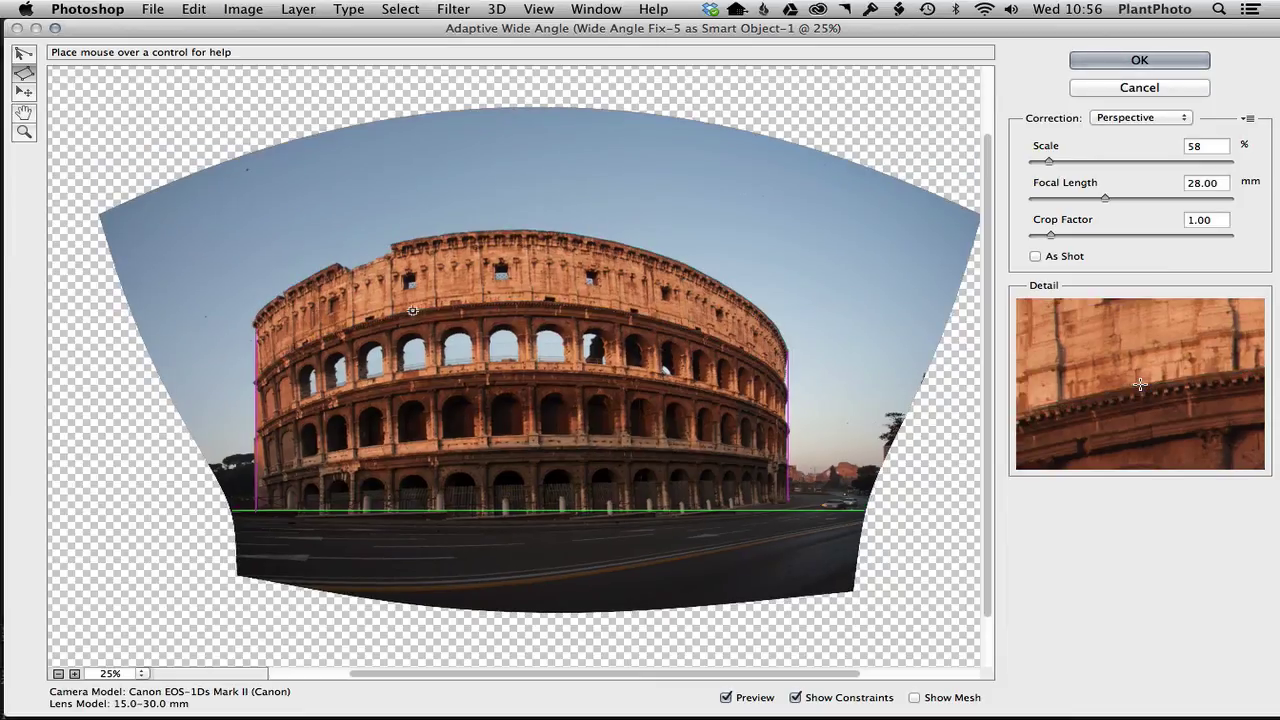
key(super+z)
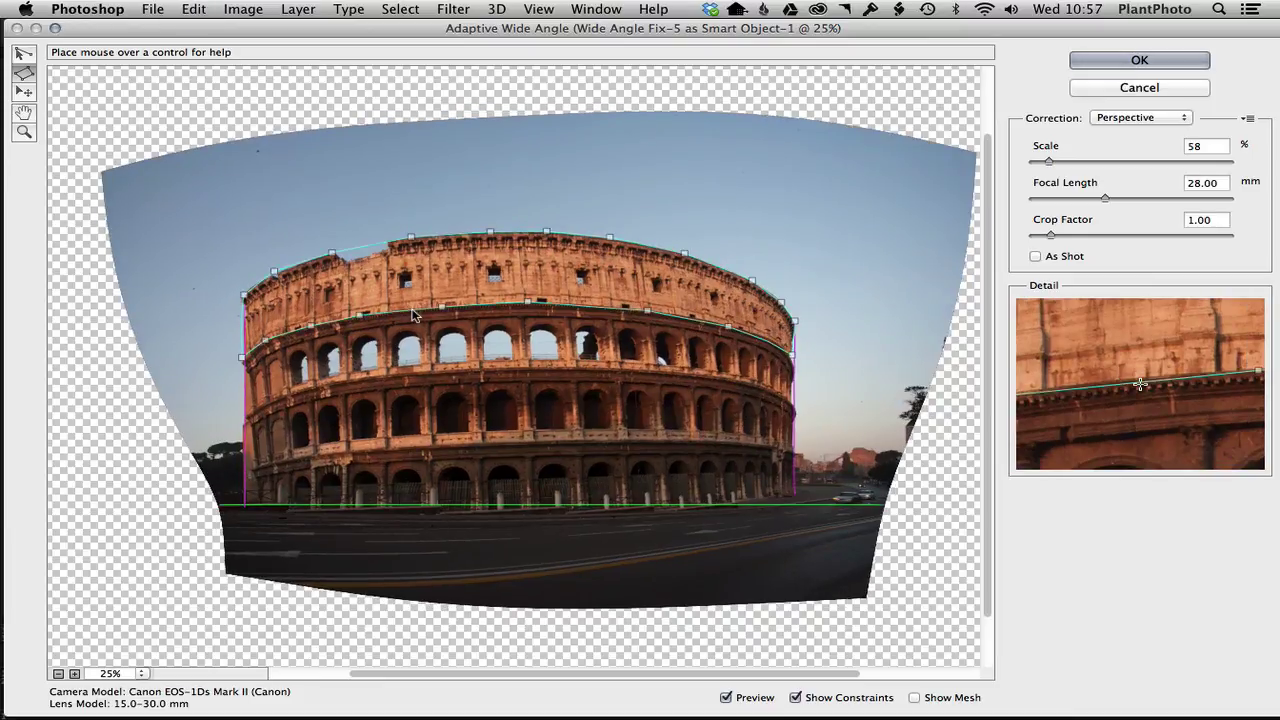
key(super+z)
key(super+z)
key(super+z)
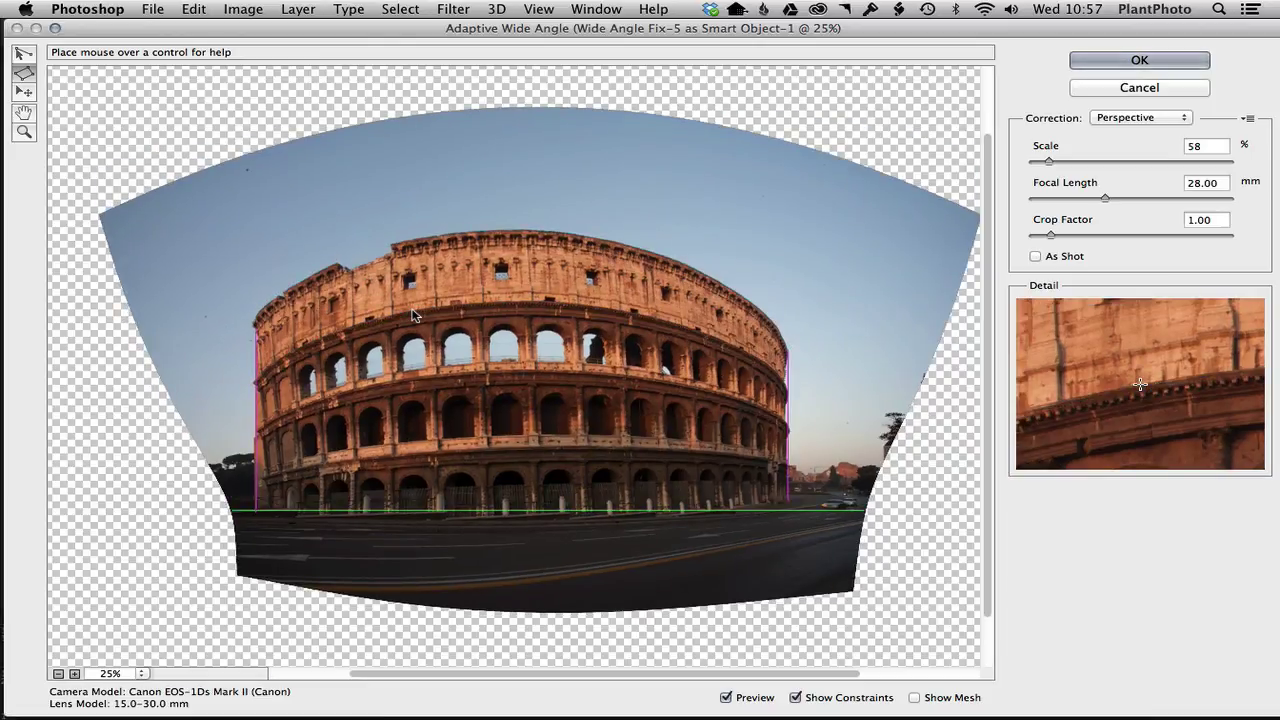
- Delete the vertical constraints on the Colosseum's right and left ends
click(789, 432)
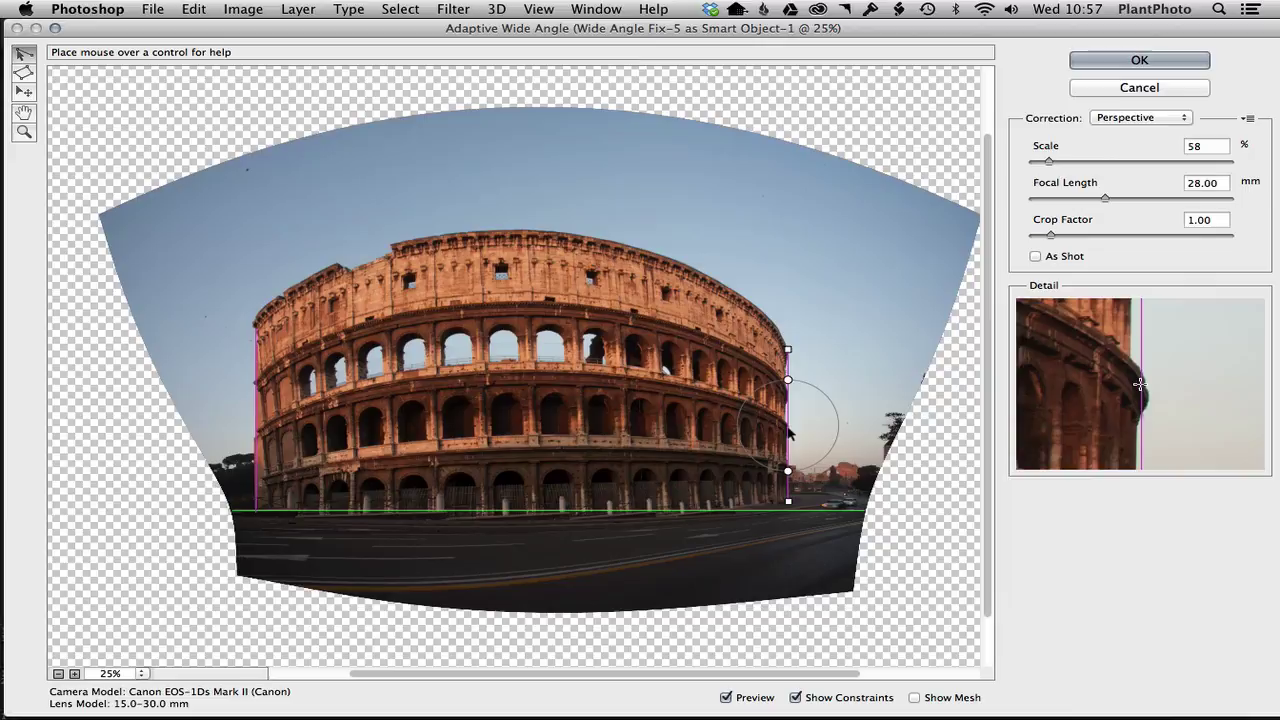
key(BackSpace)
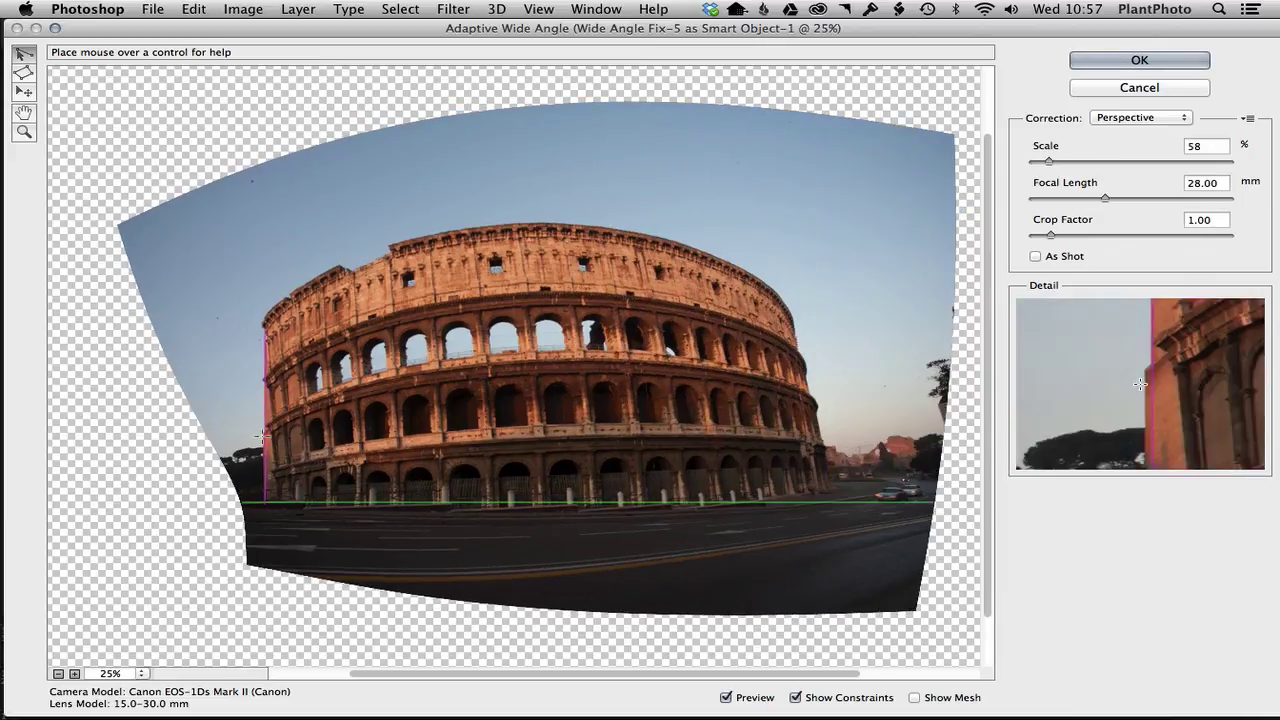
click(267, 440)
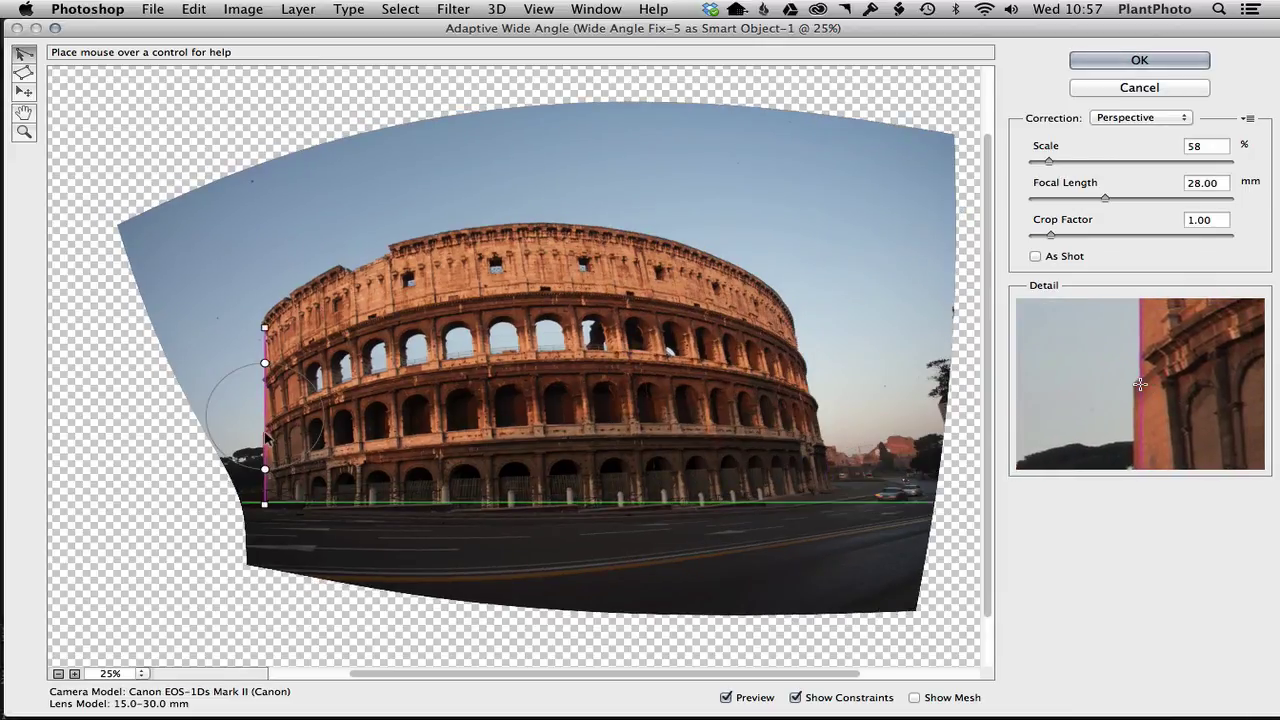
key(BackSpace)
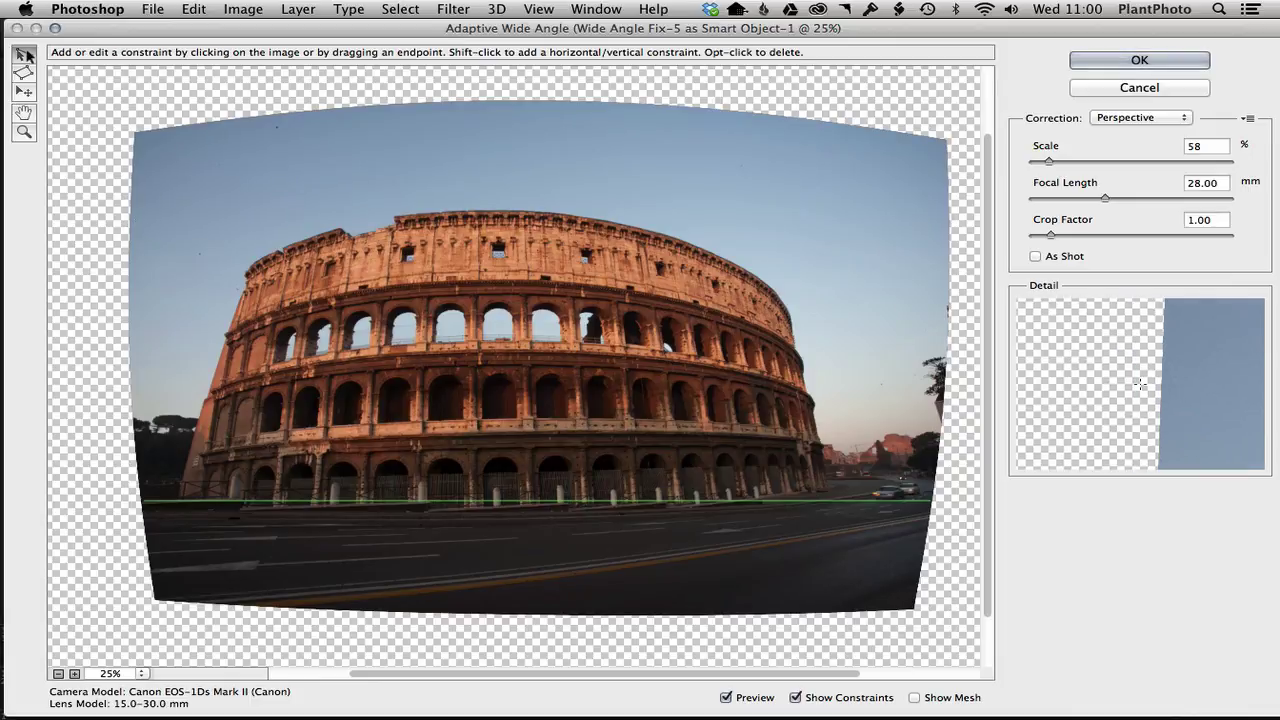
- Add corner-to-corner constraints straightening the photo's left and right edges
click(135, 131)
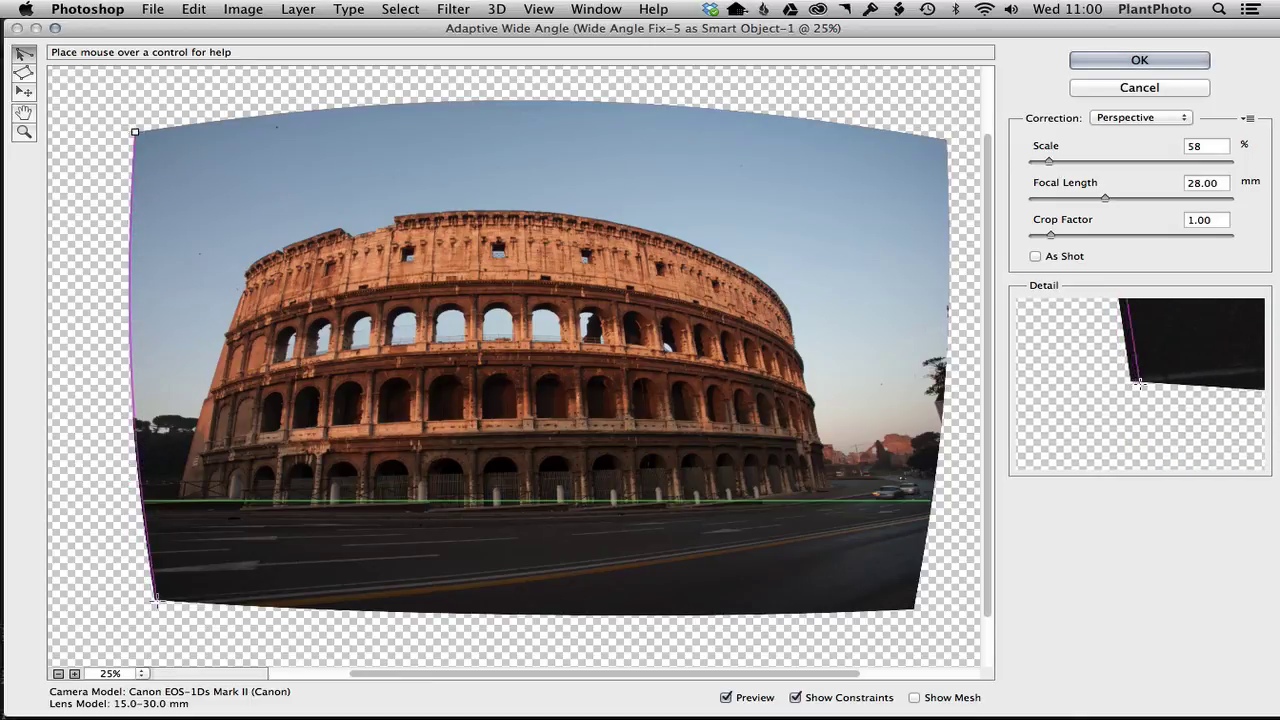
click(155, 599)
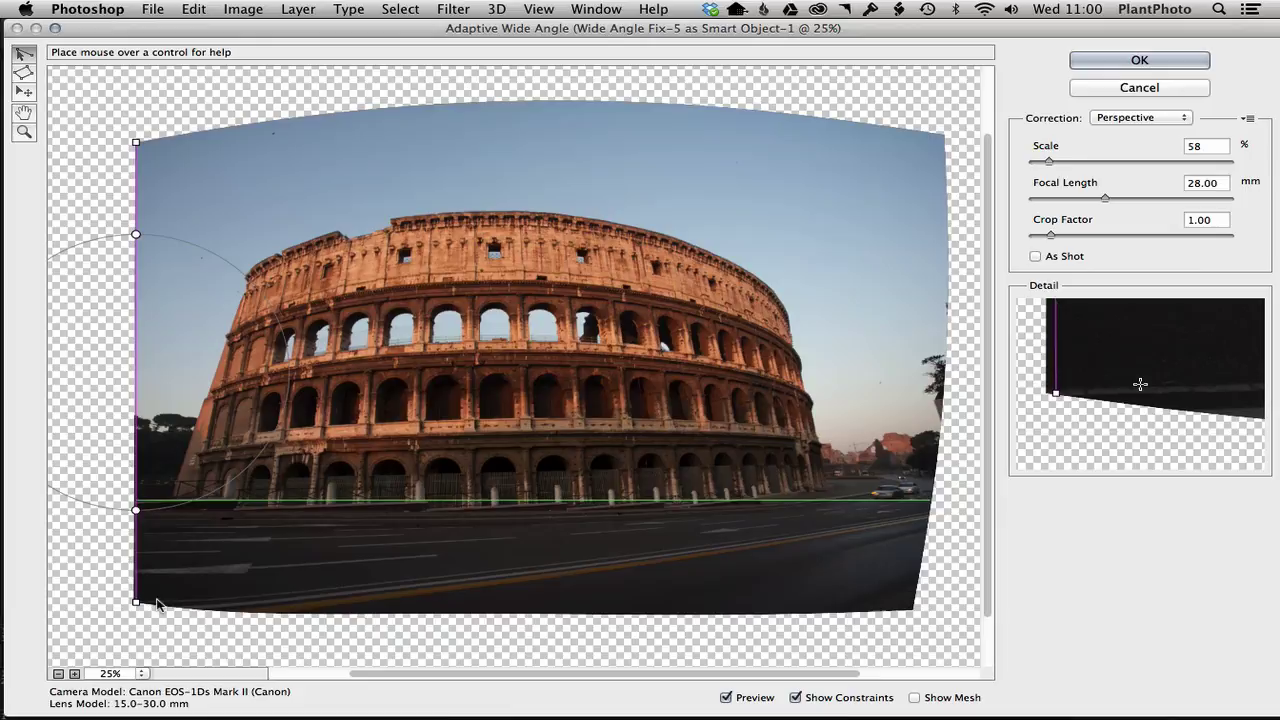
click(944, 134)
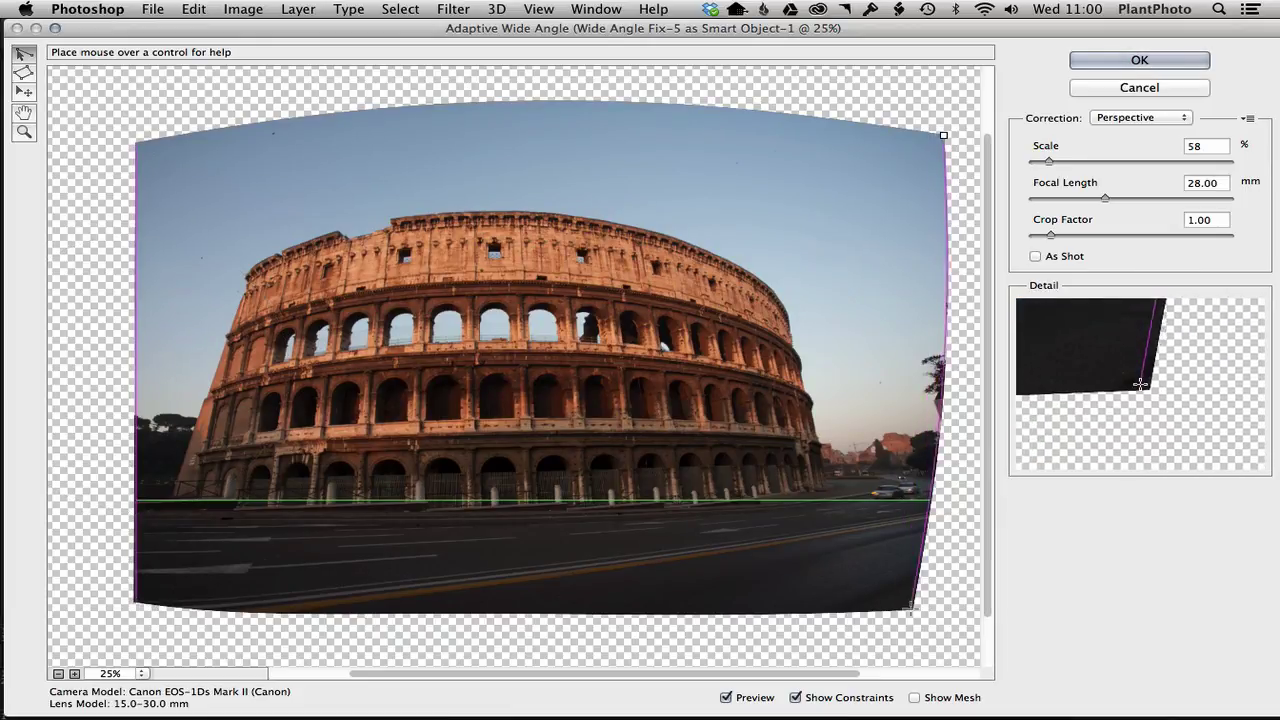
click(911, 606)
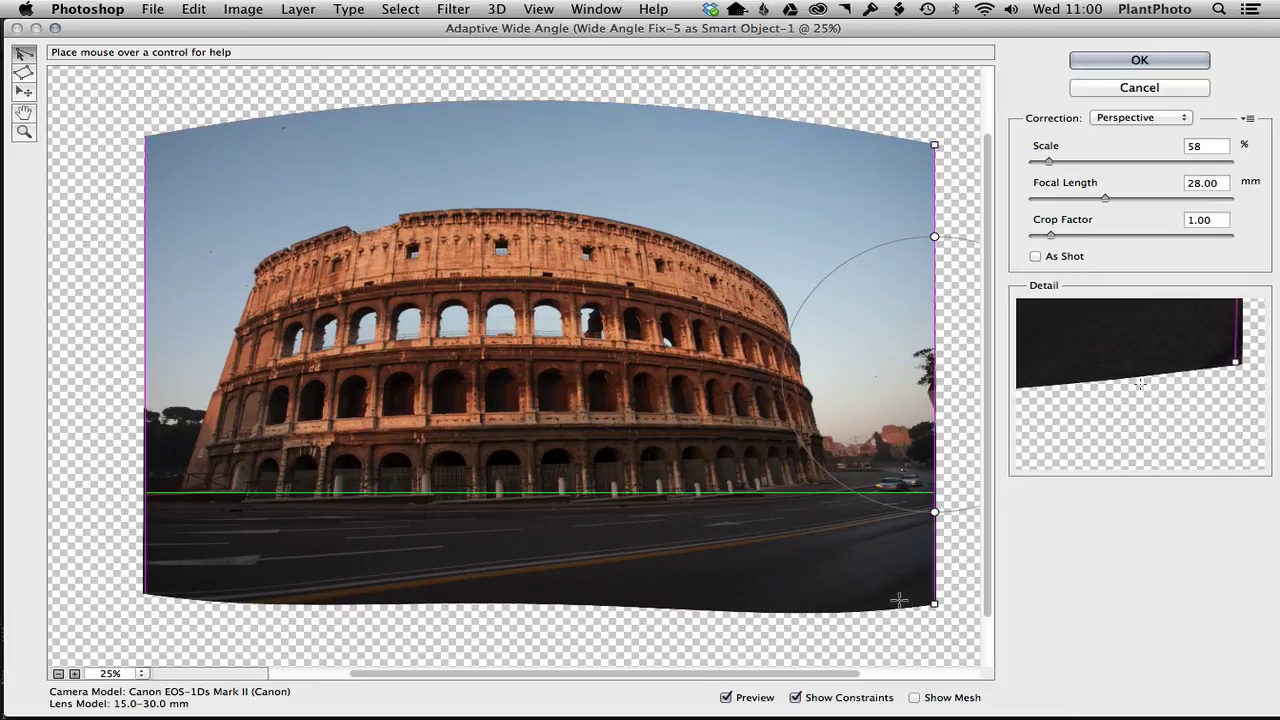
- Straighten the top and bottom edges the same way and apply the Adaptive Wide Angle correction
click(148, 137)
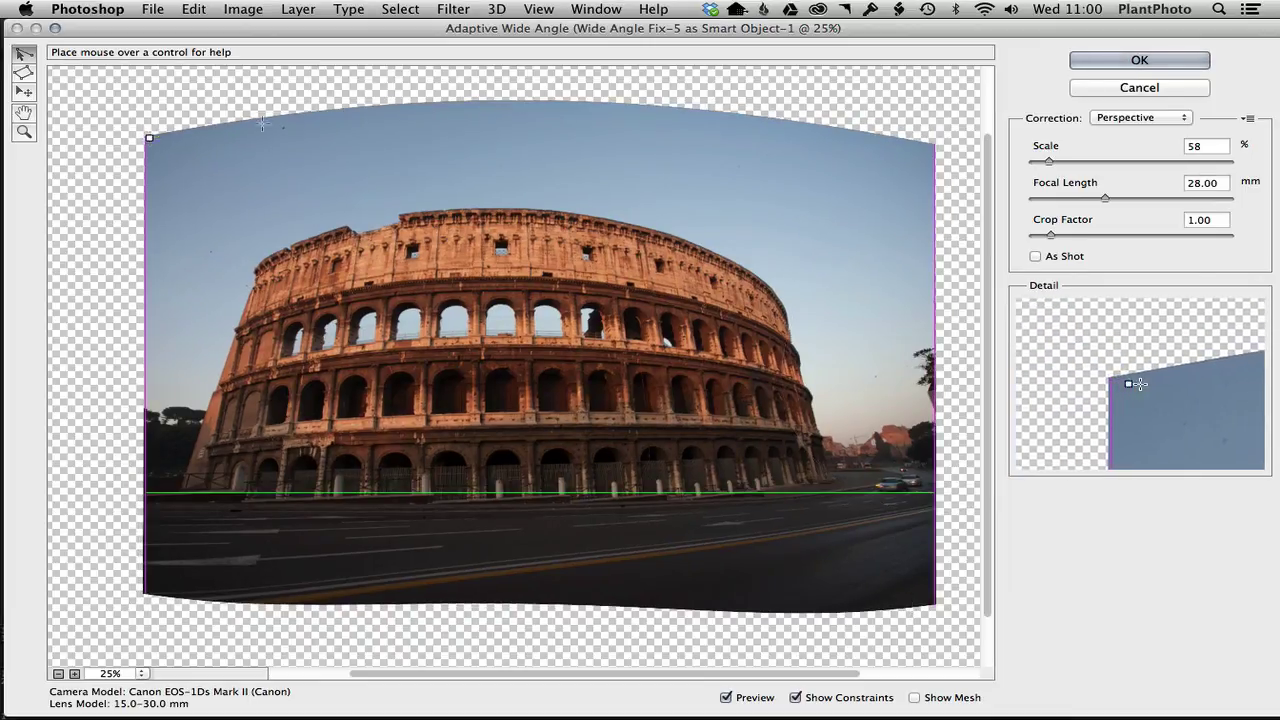
click(932, 146)
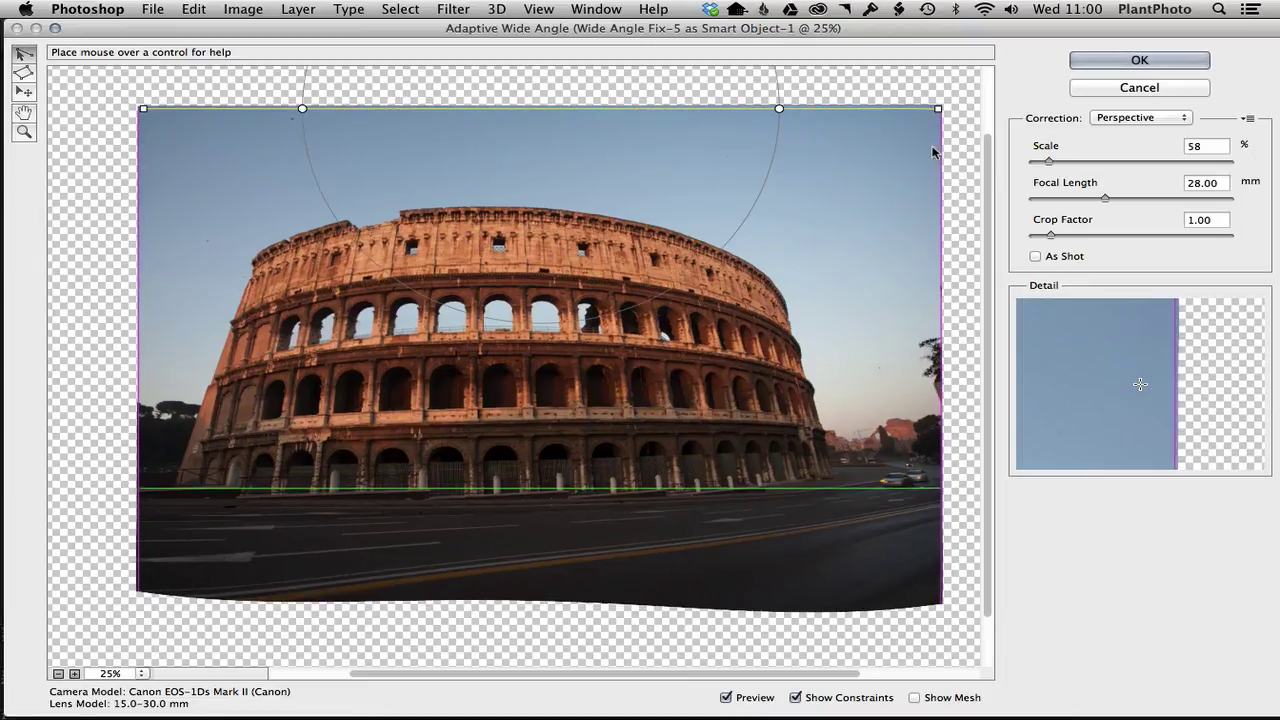
click(143, 588)
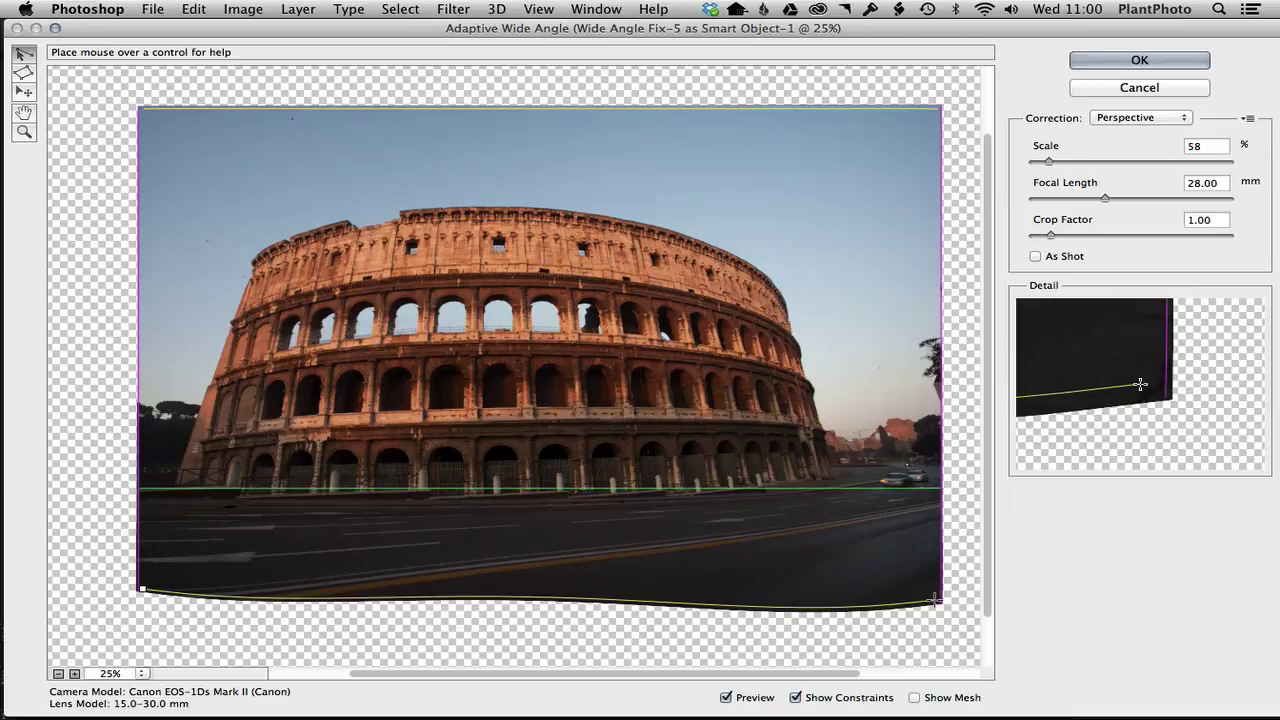
click(938, 601)
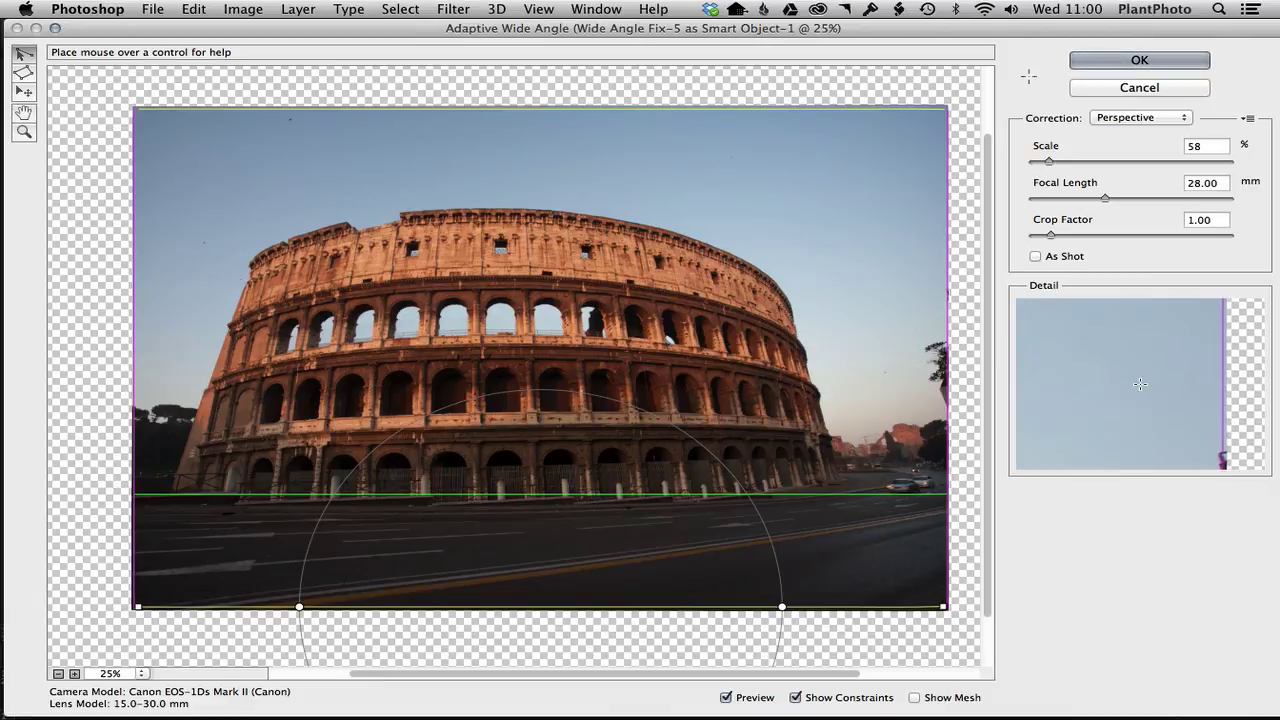
click(1156, 62)
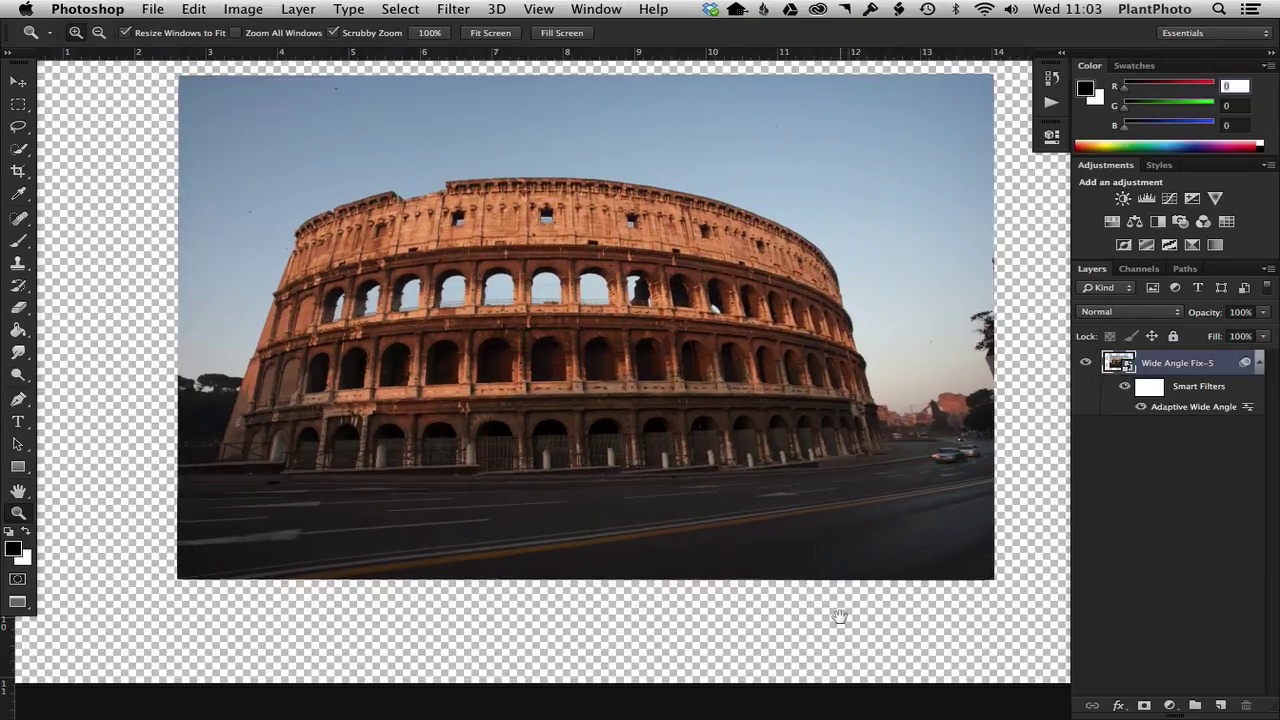
- Toggle the Adaptive Wide Angle smart filter on and off to compare corrected and original photos
drag(839, 616, 857, 642)
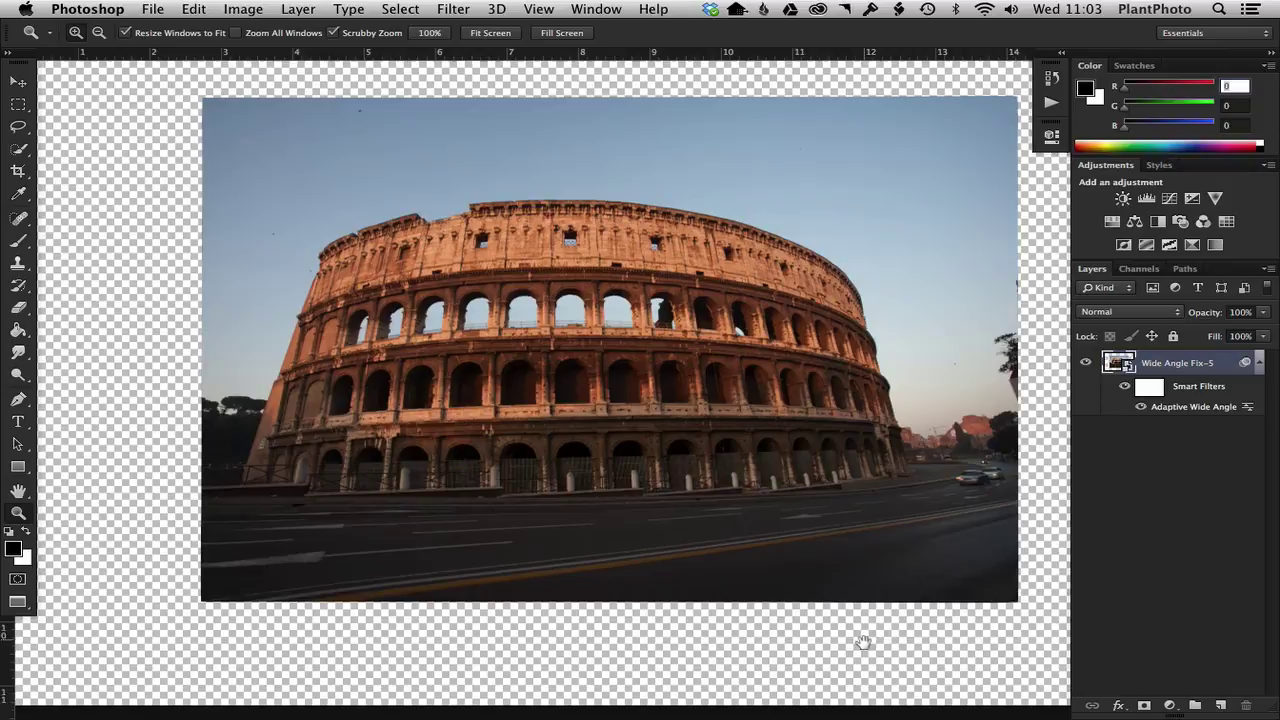
click(1125, 388)
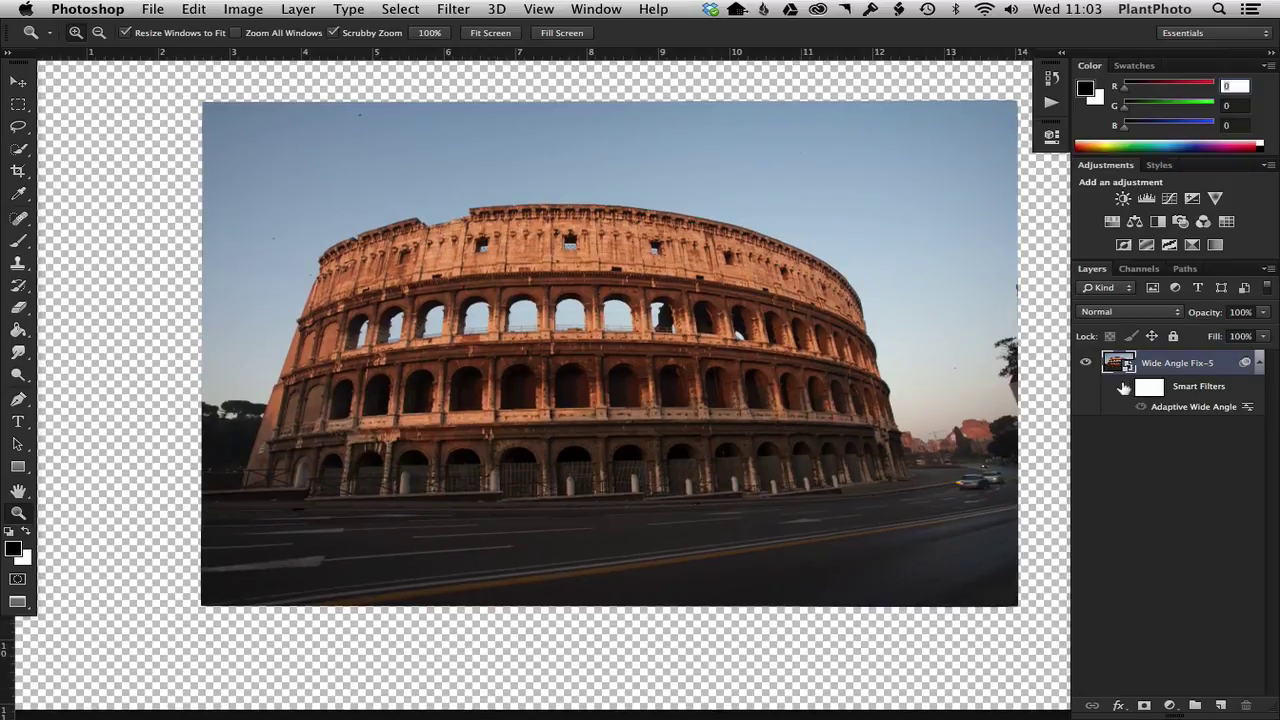
click(1124, 388)
click(1124, 388)
click(1124, 388)
click(1124, 388)
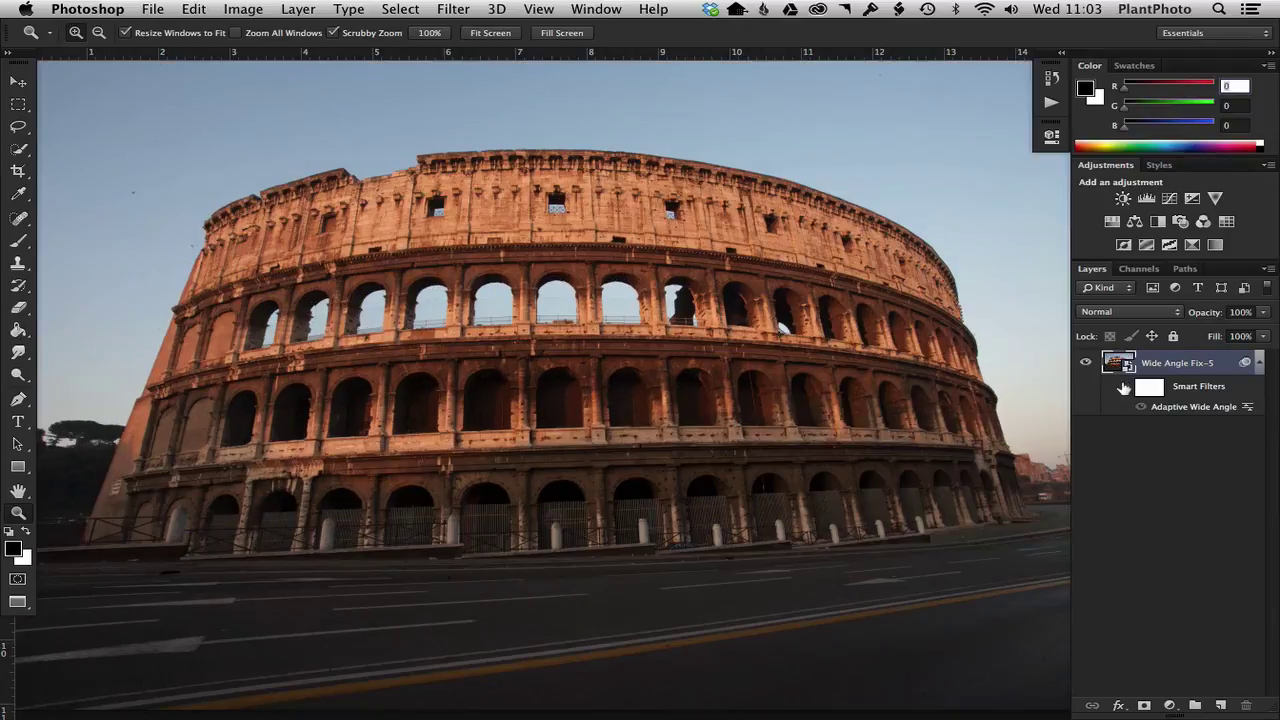
click(1124, 388)
click(1124, 388)
click(1124, 388)
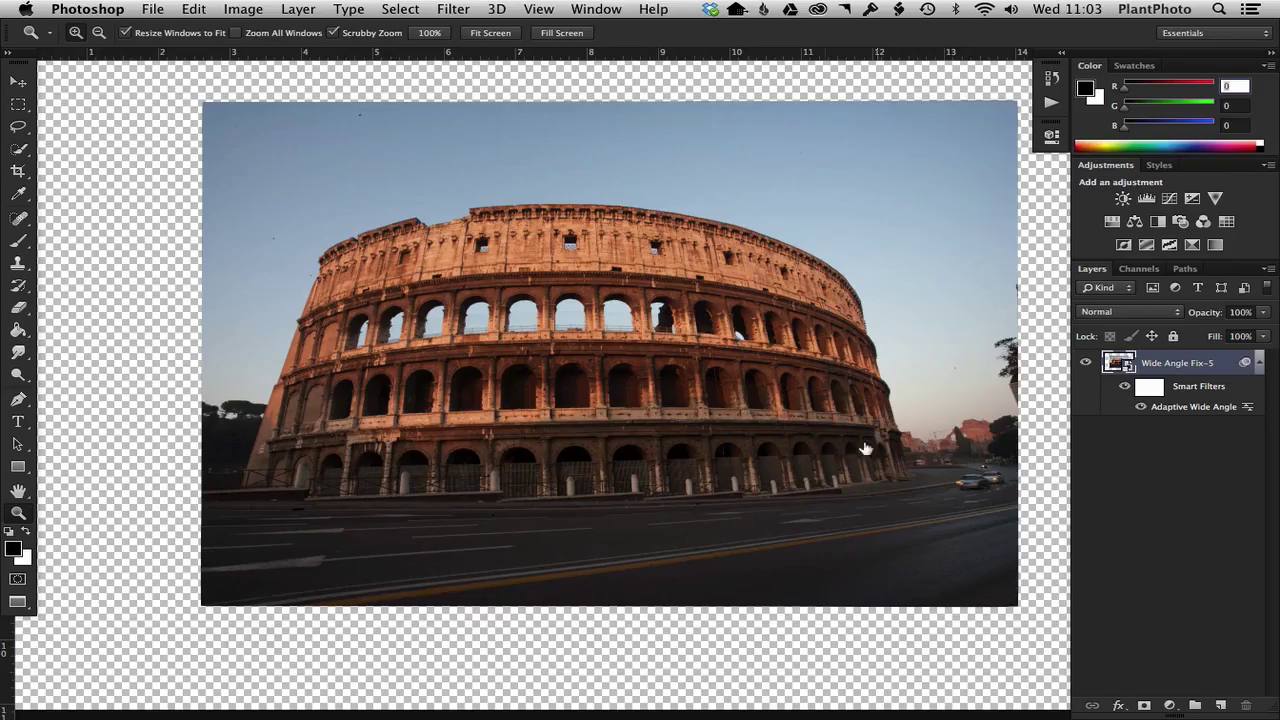
- Zoom out to the whole canvas and compare the smart filter on and off again
right_click(810, 449)
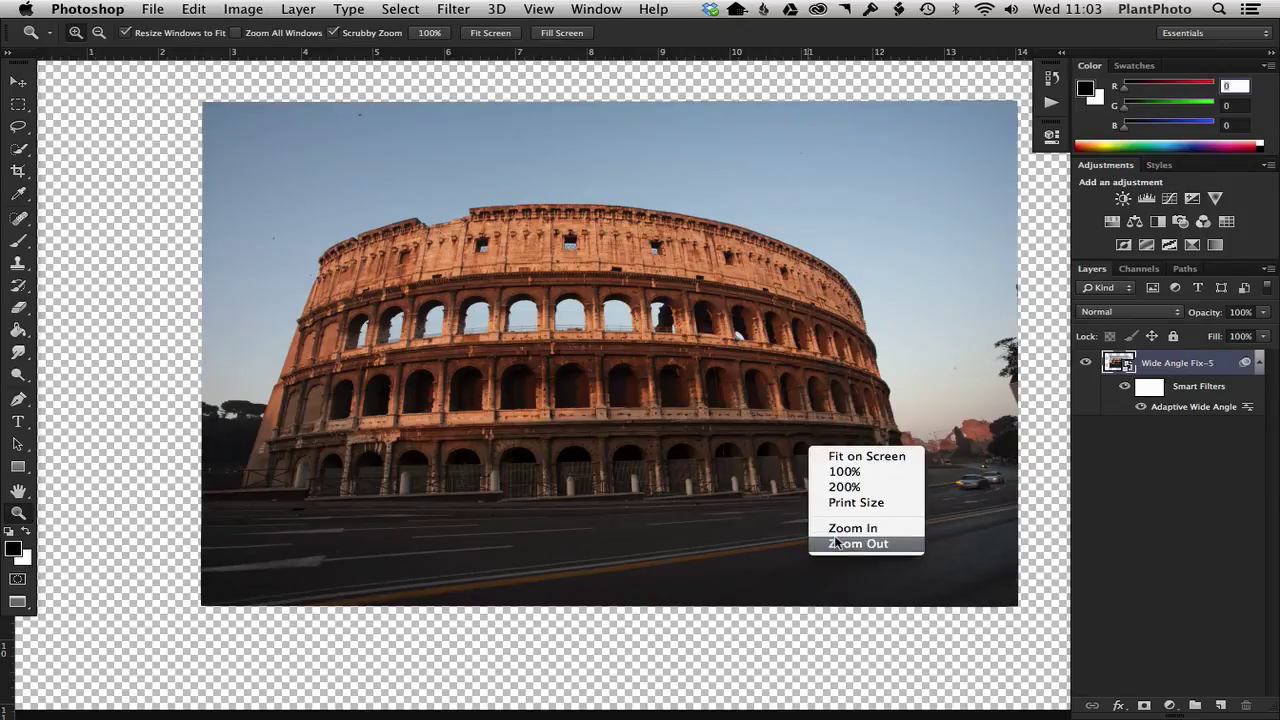
click(842, 544)
click(1122, 388)
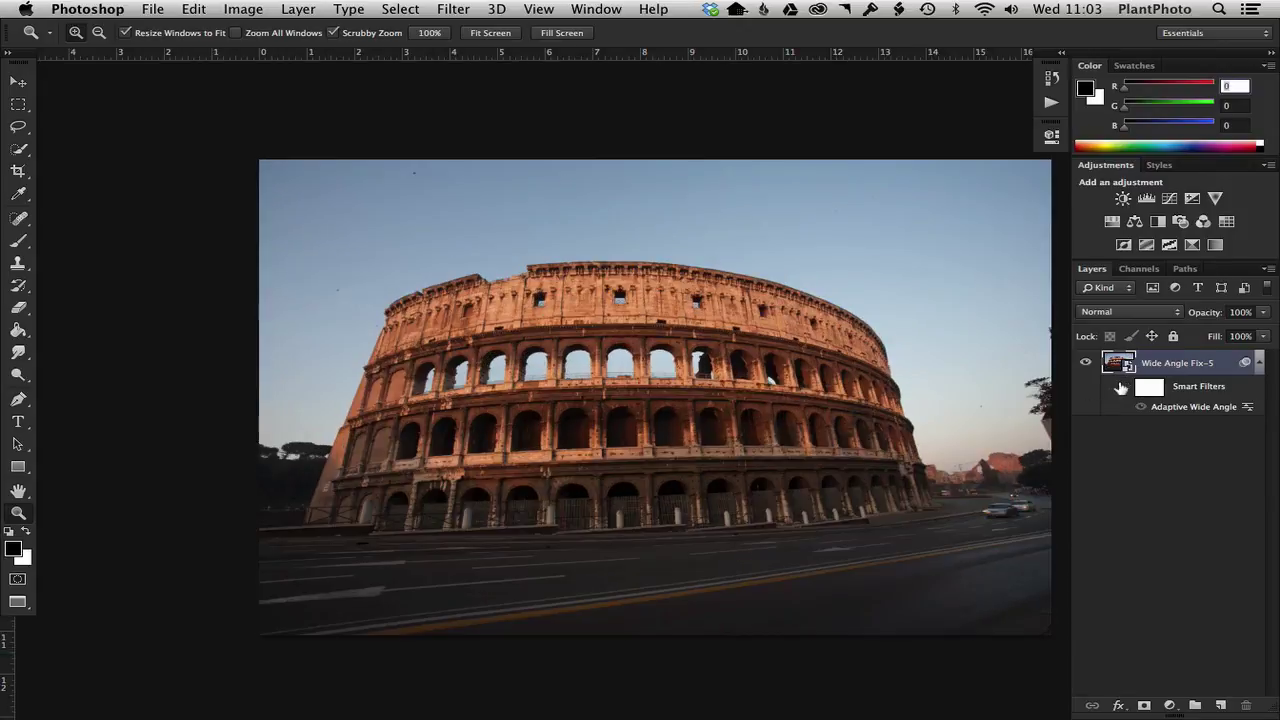
click(1121, 388)
click(1122, 388)
click(1122, 388)
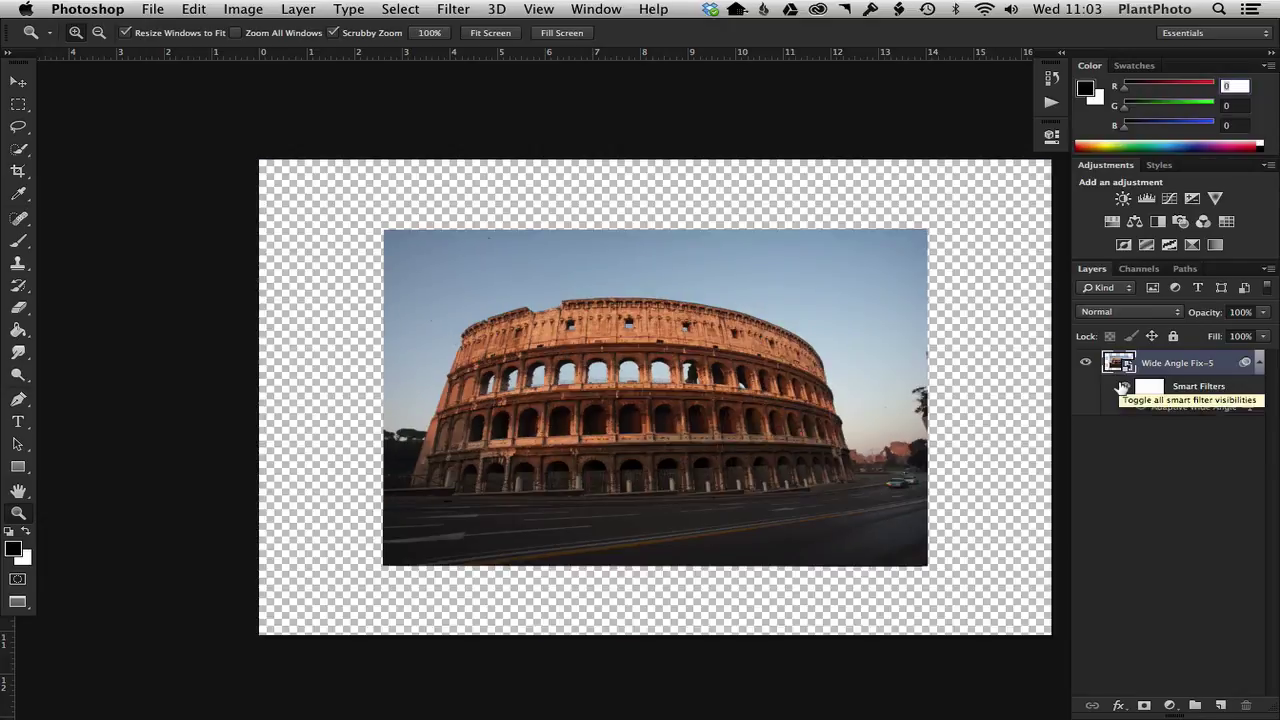